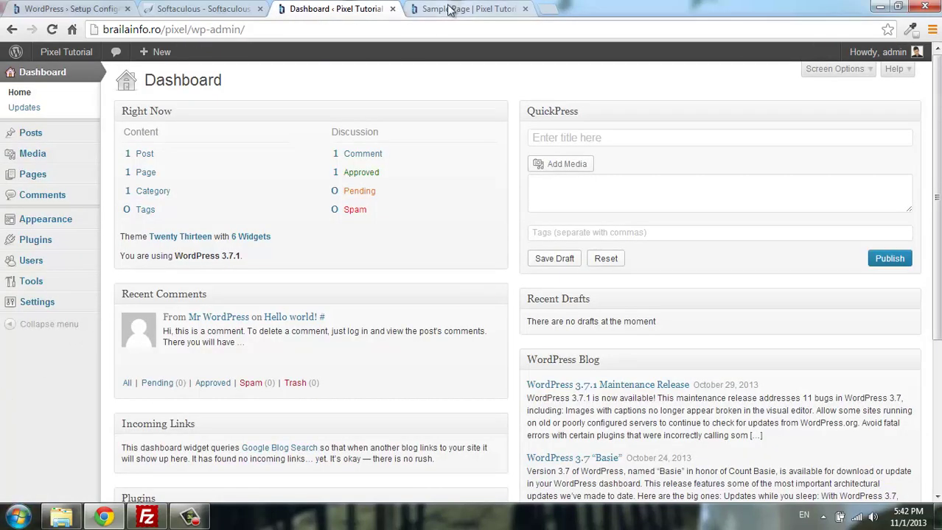
View the live Sample Page, then return to the admin and open All Pages.
click(448, 9)
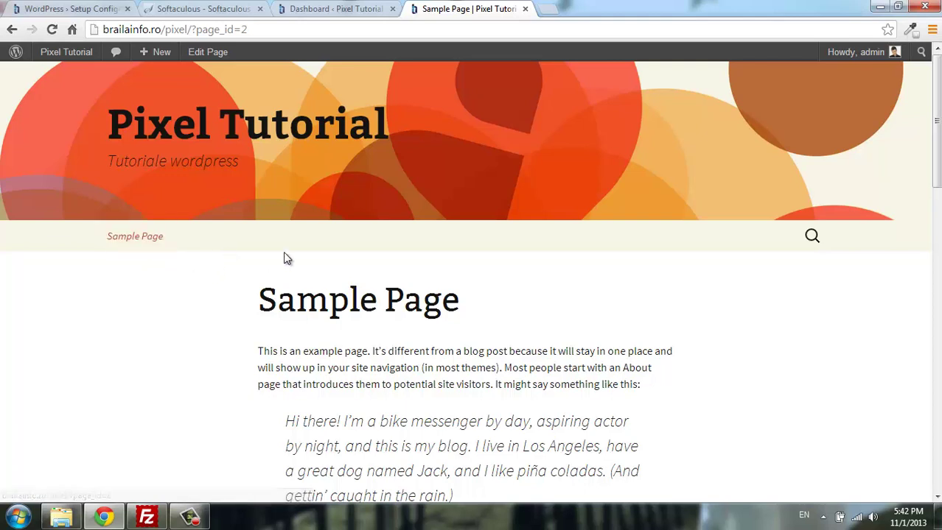
click(333, 9)
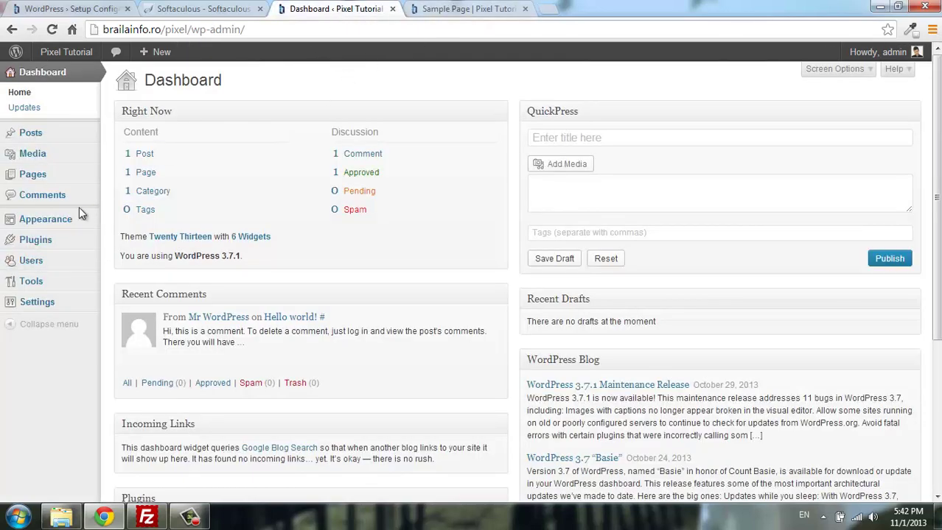
mouse_move(79, 184)
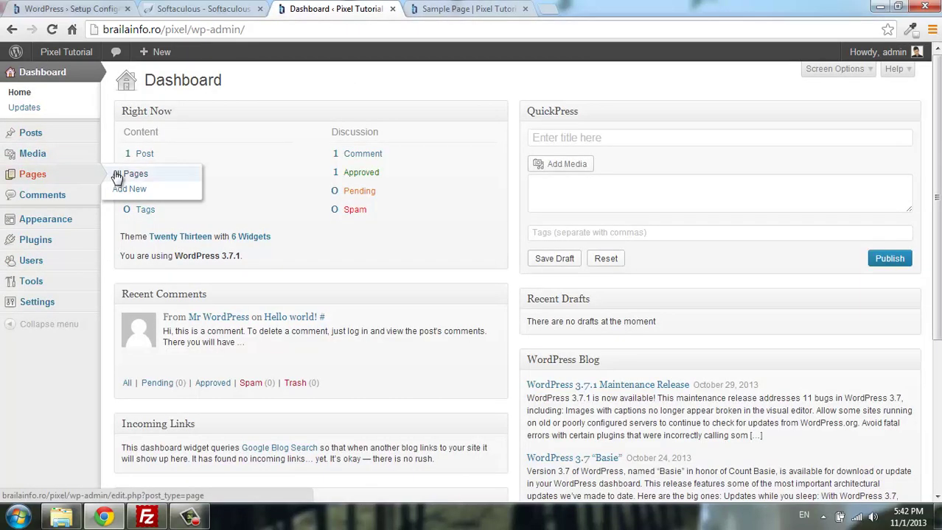
click(118, 175)
click(464, 8)
Open the Sample Page in the editor and compare its content with the live page.
click(383, 7)
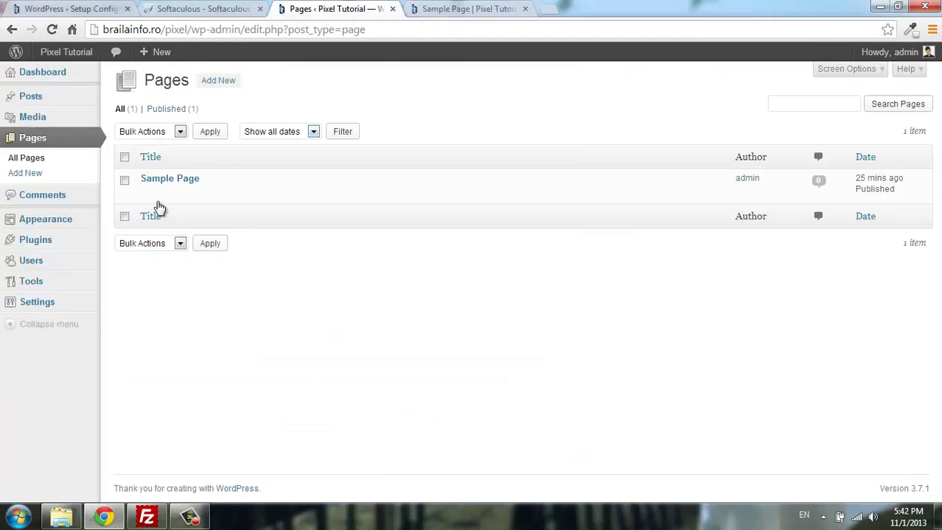
click(148, 192)
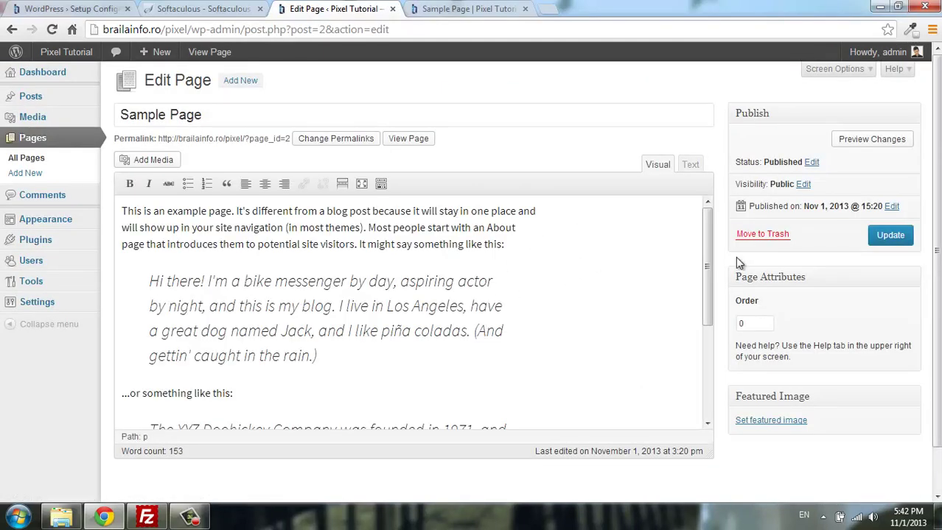
scroll(790, 225, down, 1)
scroll(737, 280, up, 1)
scroll(435, 266, down, 4)
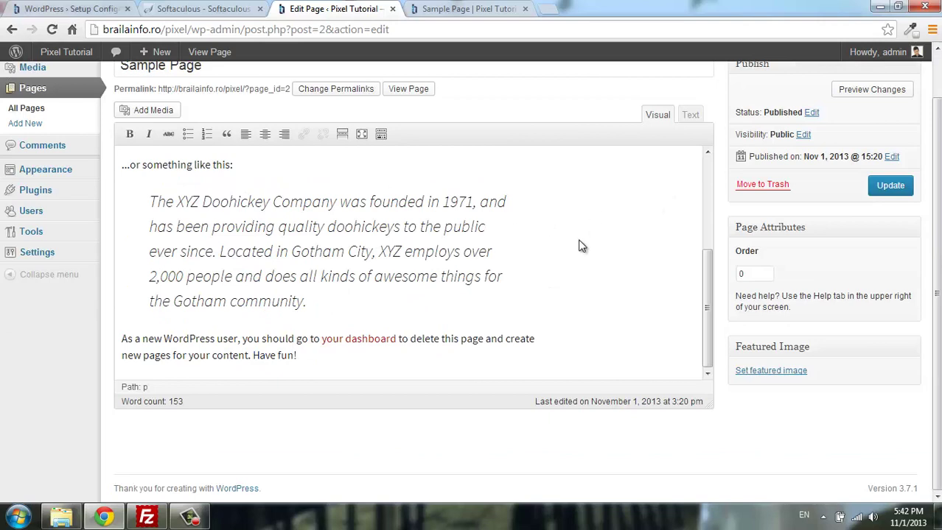
click(457, 8)
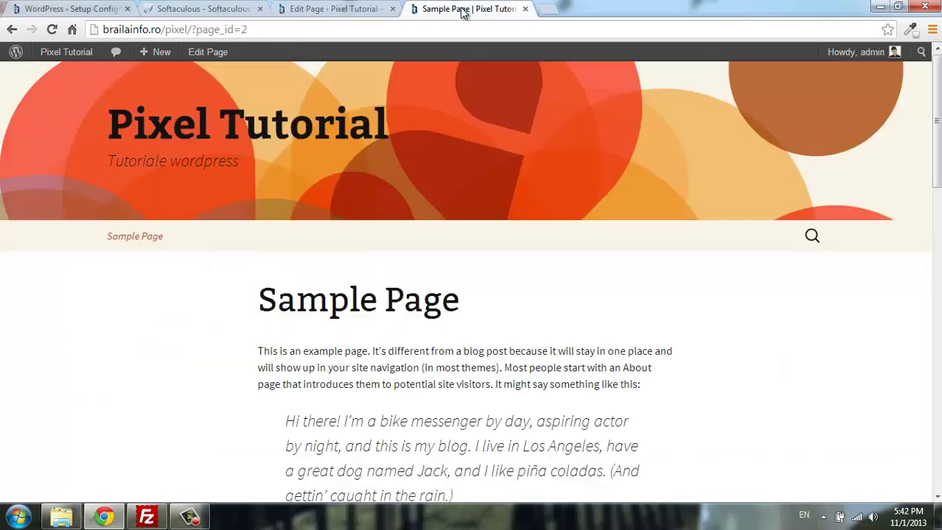
scroll(675, 277, down, 3)
scroll(737, 236, down, 4)
scroll(766, 221, up, 8)
Return to the Sample Page editor and start a new blank page.
click(330, 10)
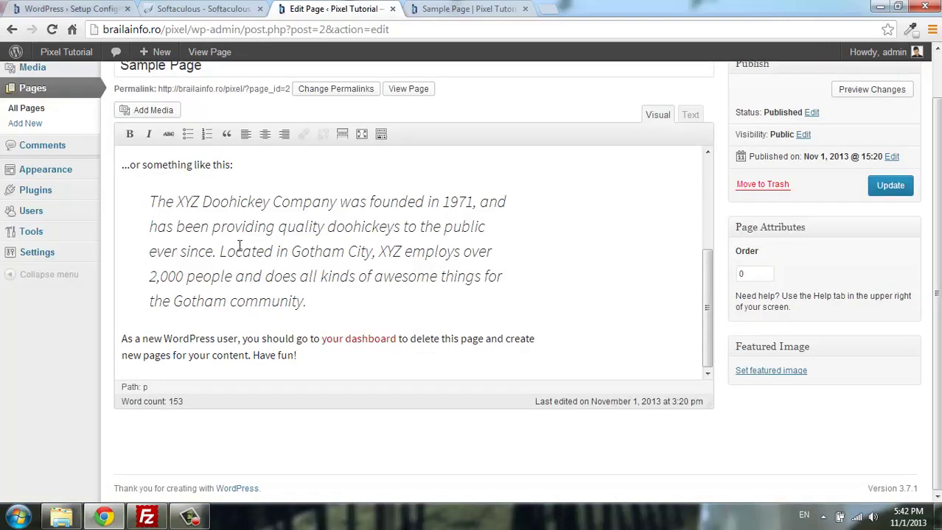
scroll(239, 246, up, 5)
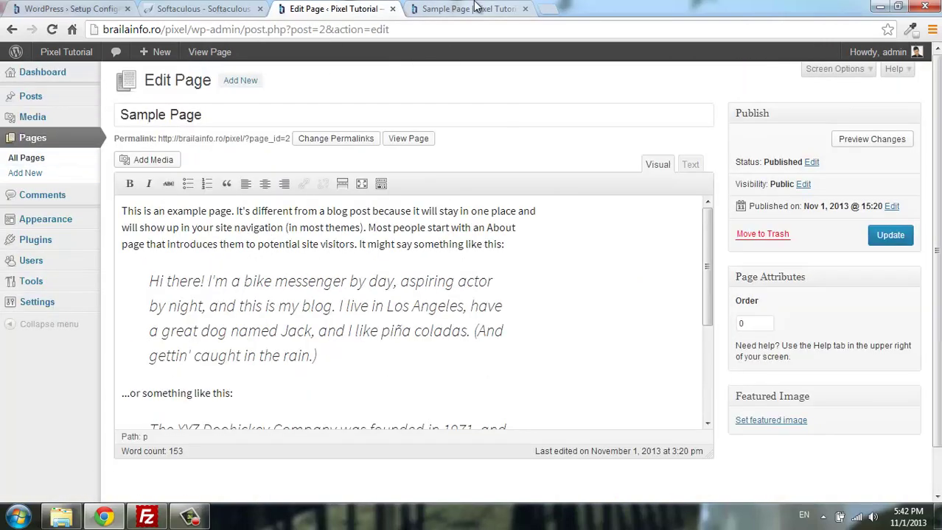
click(26, 157)
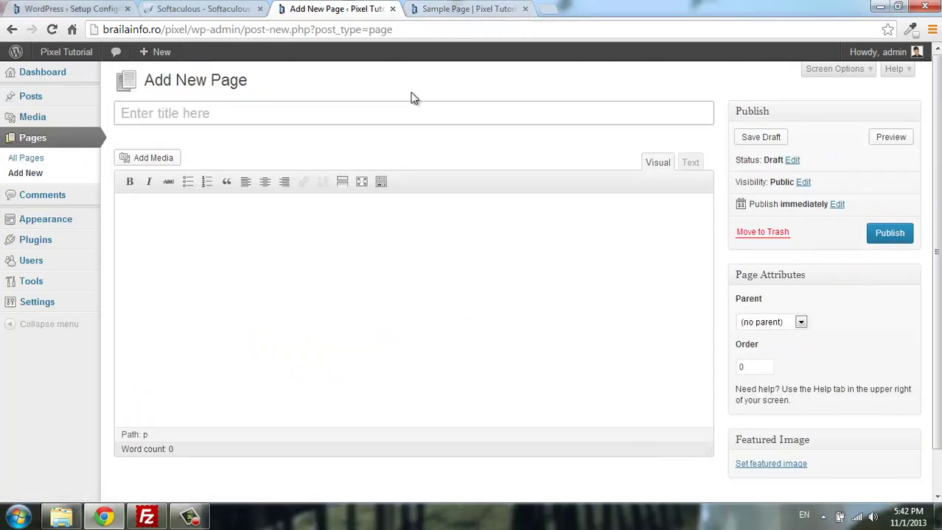
Publish a new page titled 'Despre noi'.
click(420, 113)
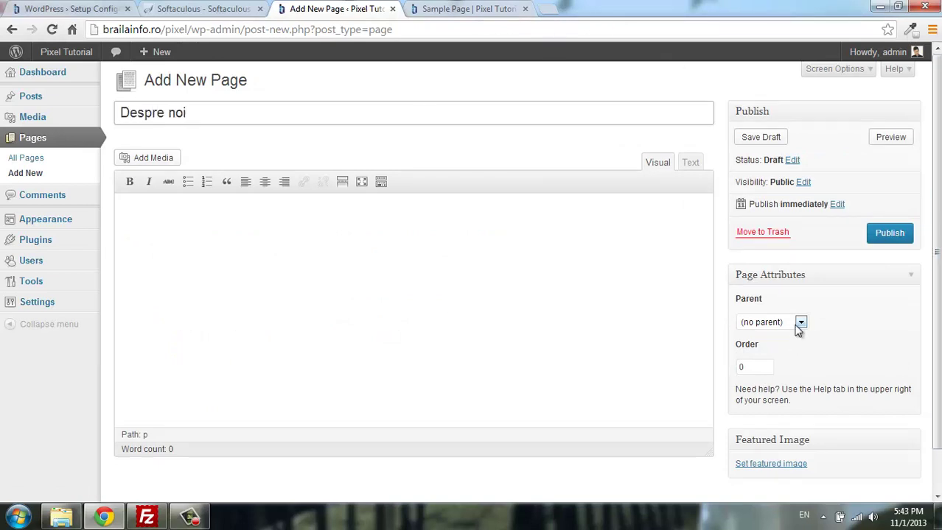
scroll(650, 308, down, 1)
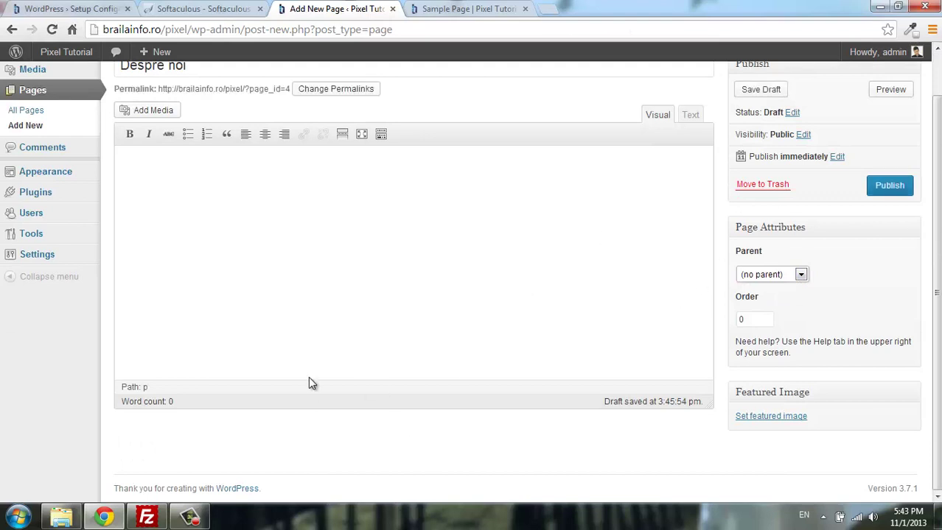
scroll(189, 178, up, 1)
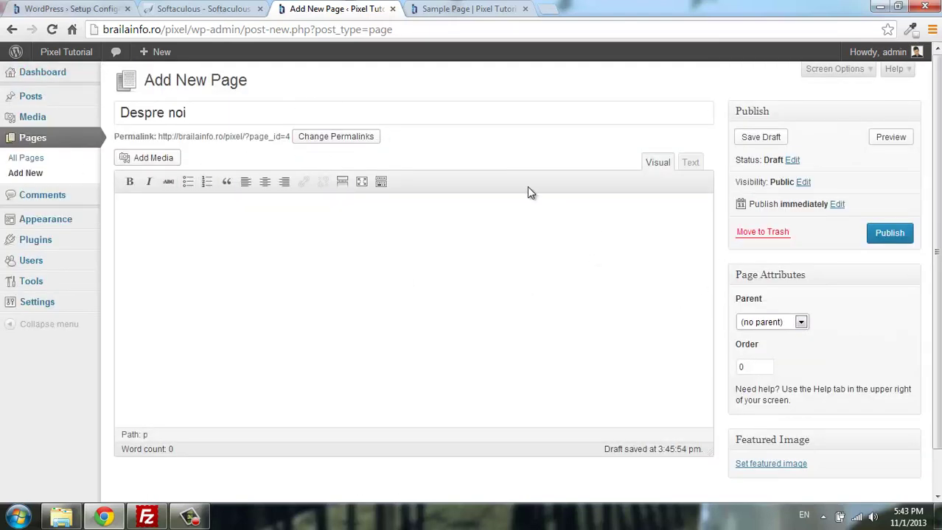
click(889, 234)
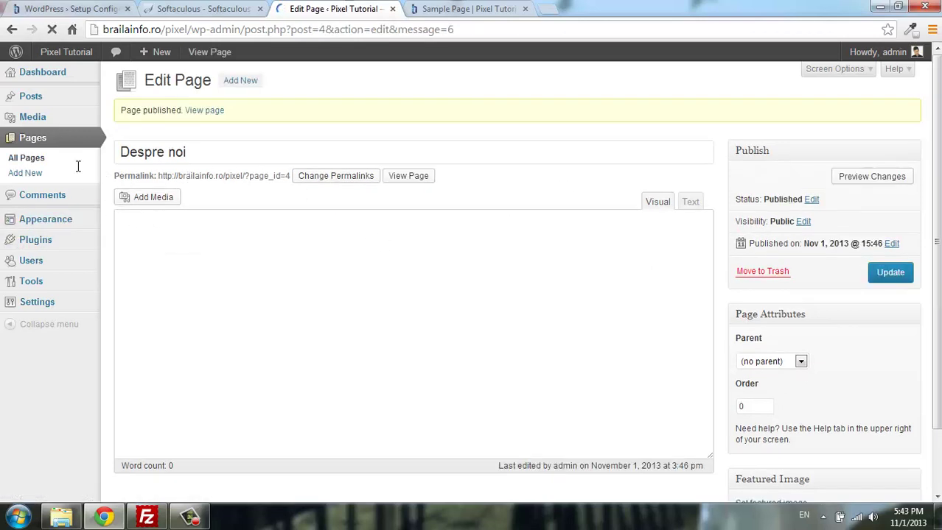
Add and publish a new page titled 'Contact'.
click(28, 174)
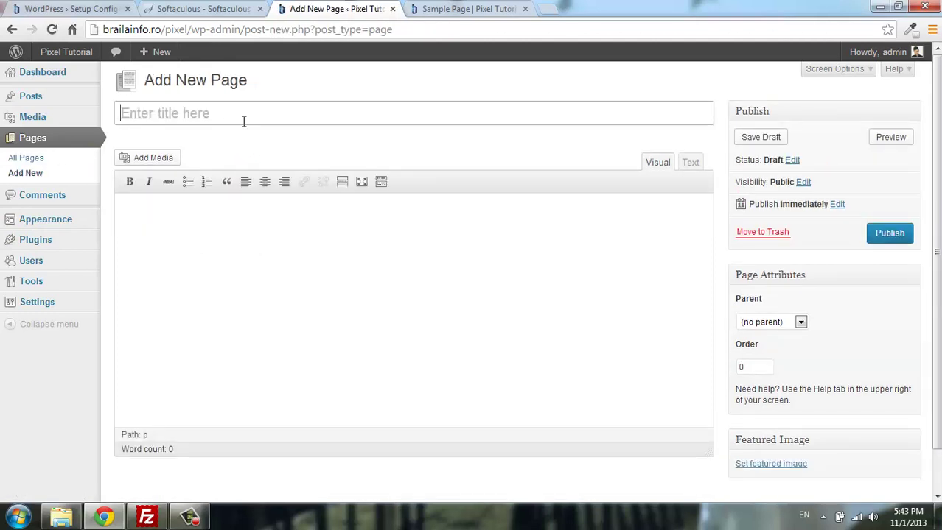
click(244, 121)
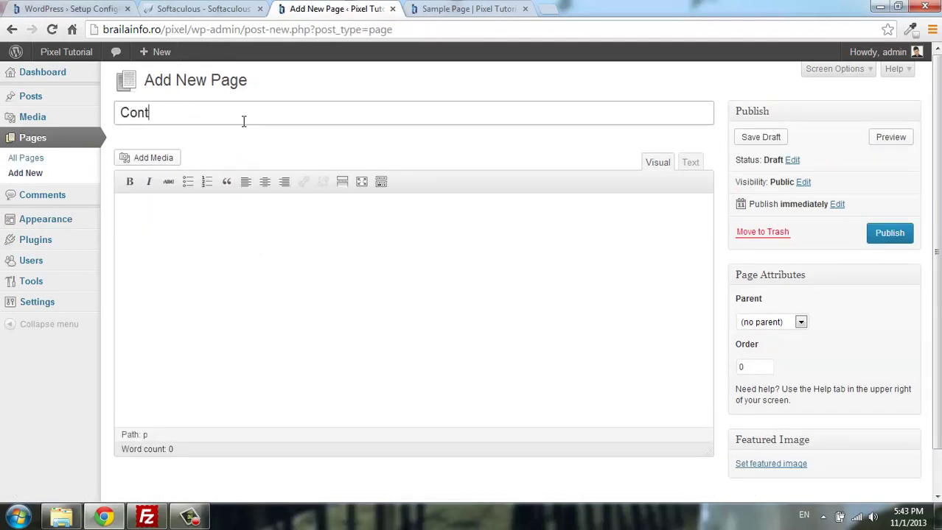
click(889, 242)
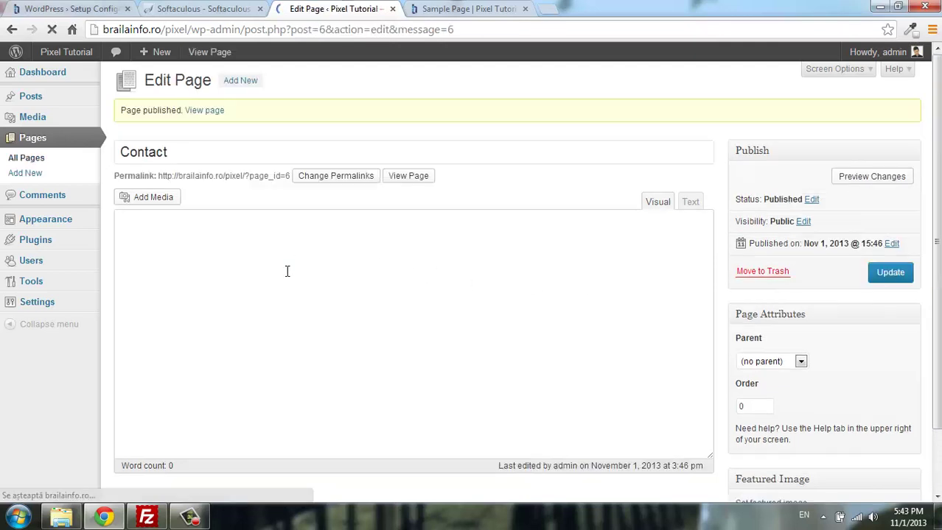
Add and publish a new page titled 'Testimoniale'.
click(56, 179)
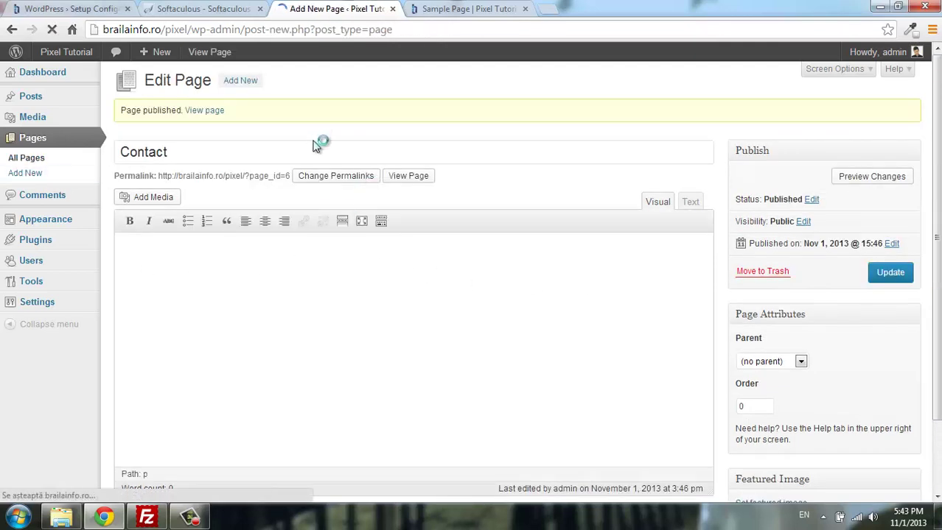
click(268, 113)
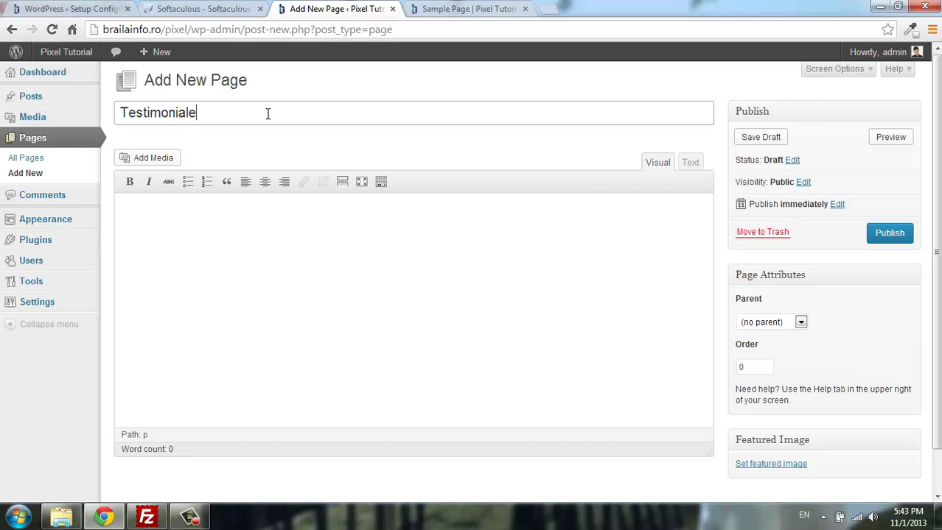
click(889, 237)
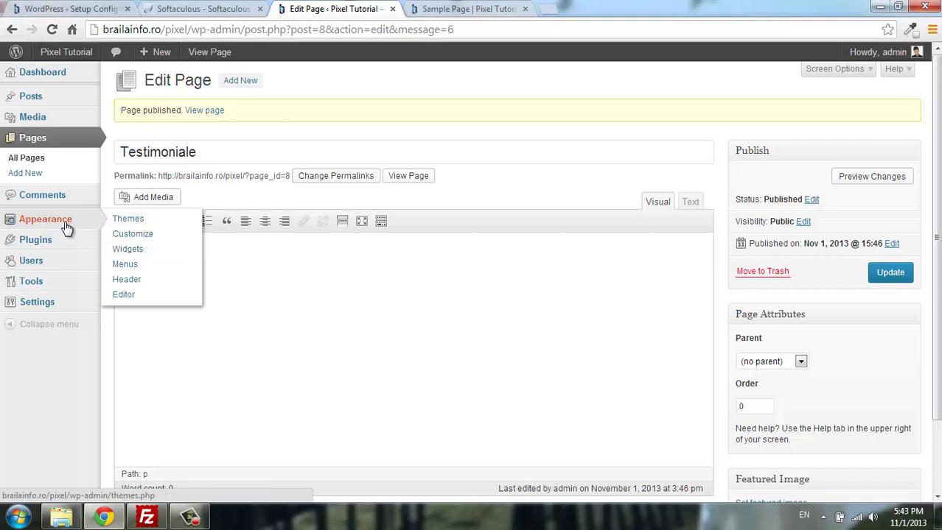
In Appearance > Menus, show all pages and remove the Sample Page item.
click(151, 235)
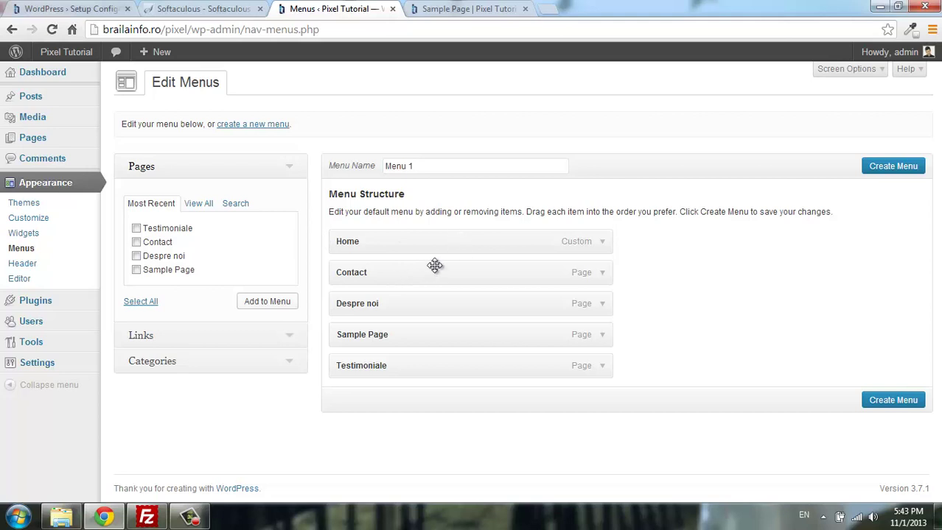
click(199, 204)
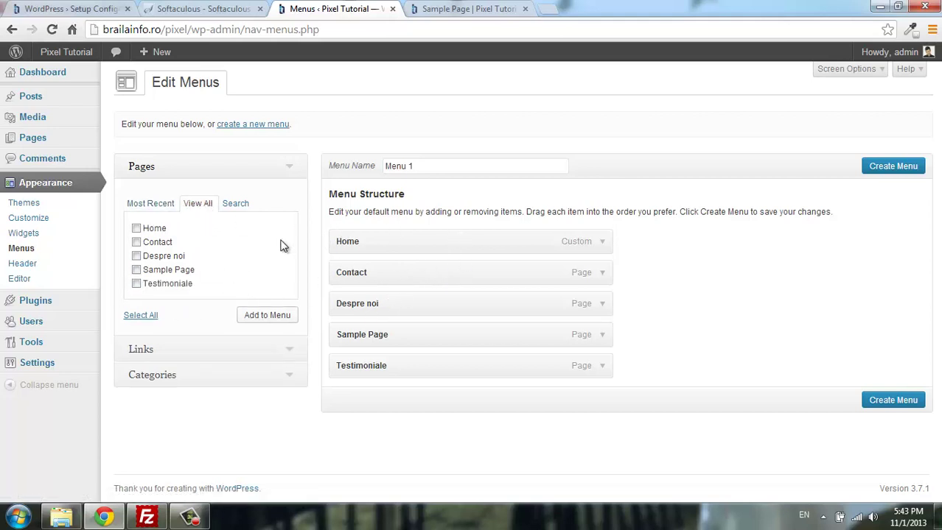
click(601, 337)
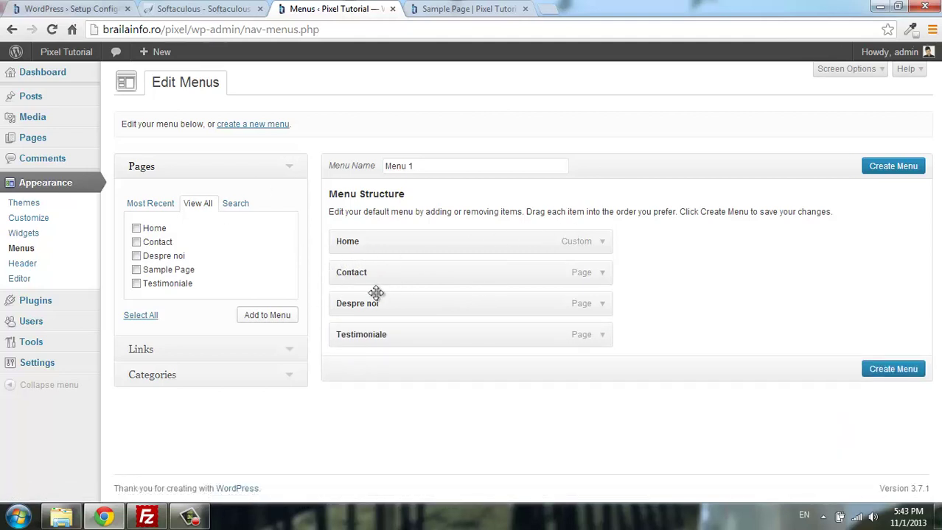
Place Despre noi after Home, nesting Contact under it and Testimoniale under Contact.
drag(397, 305, 387, 271)
drag(389, 273, 417, 283)
drag(372, 307, 426, 301)
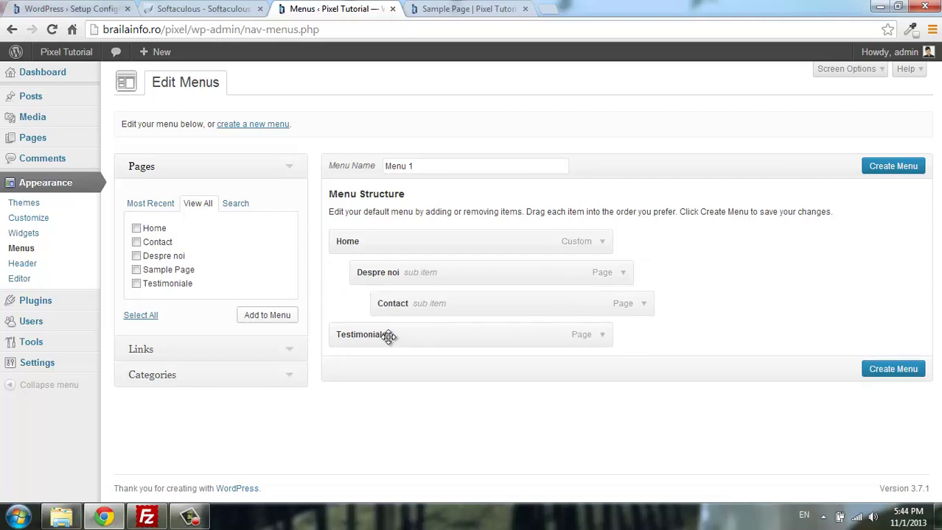
drag(388, 337, 494, 325)
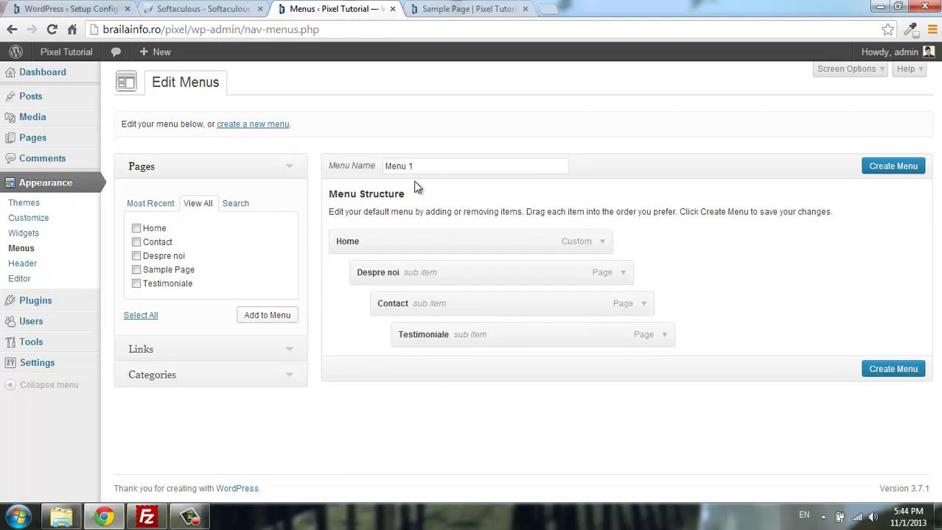
Create the menu with the name 'Meniu'.
drag(442, 169, 331, 193)
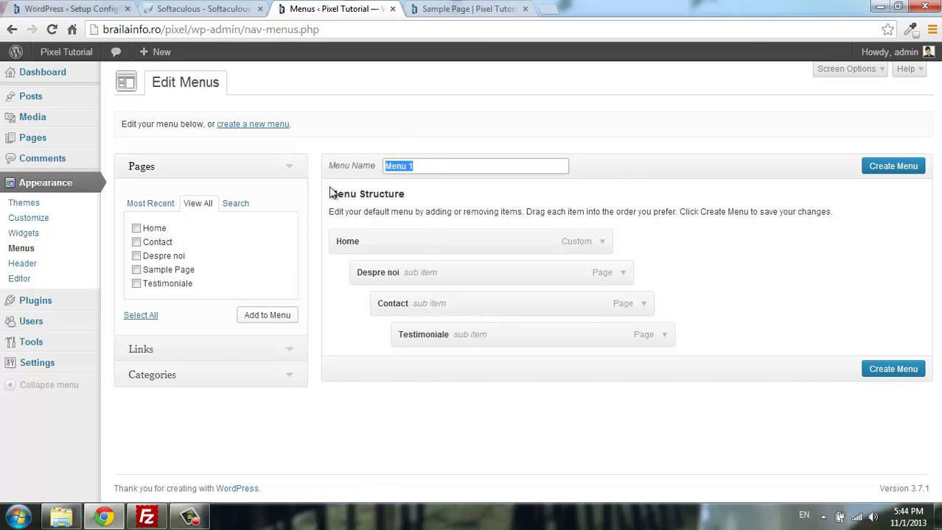
text(Me)
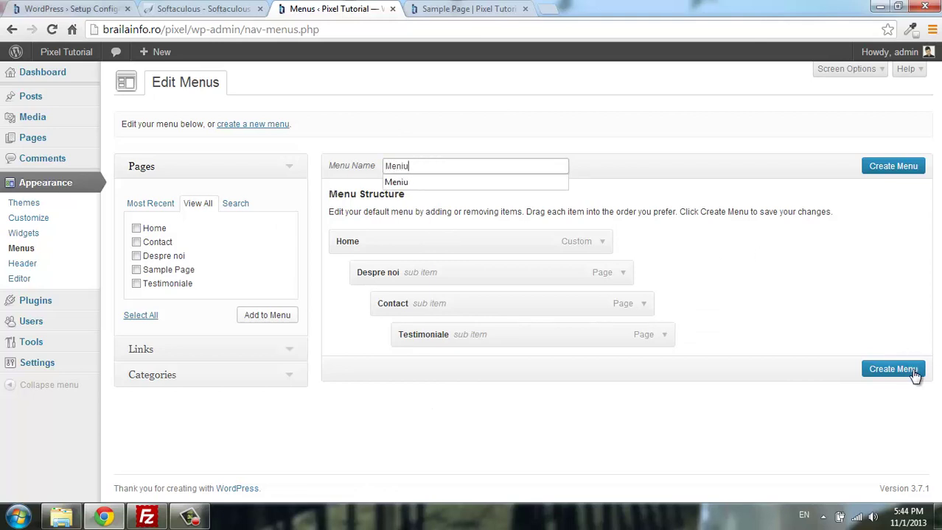
click(914, 376)
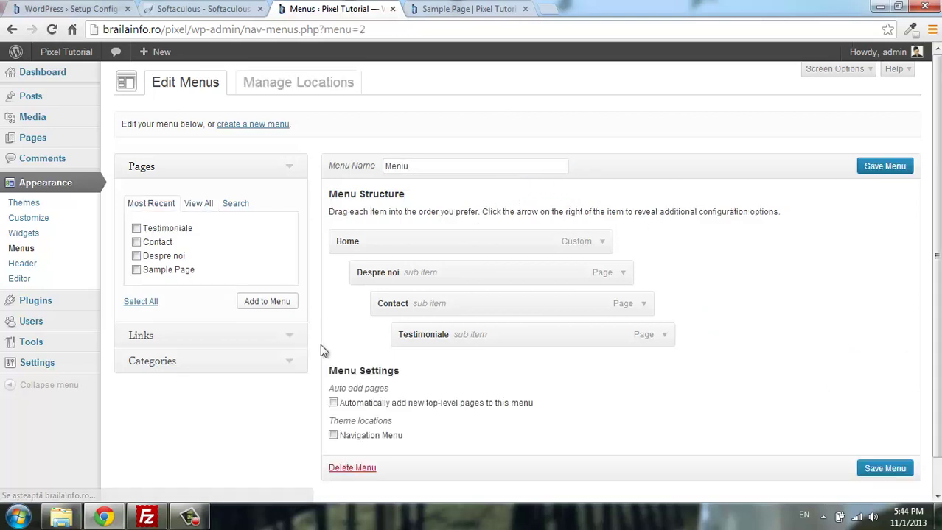
Assign Meniu to the Navigation Menu location, save it, and view the Sample Page.
scroll(417, 286, down, 1)
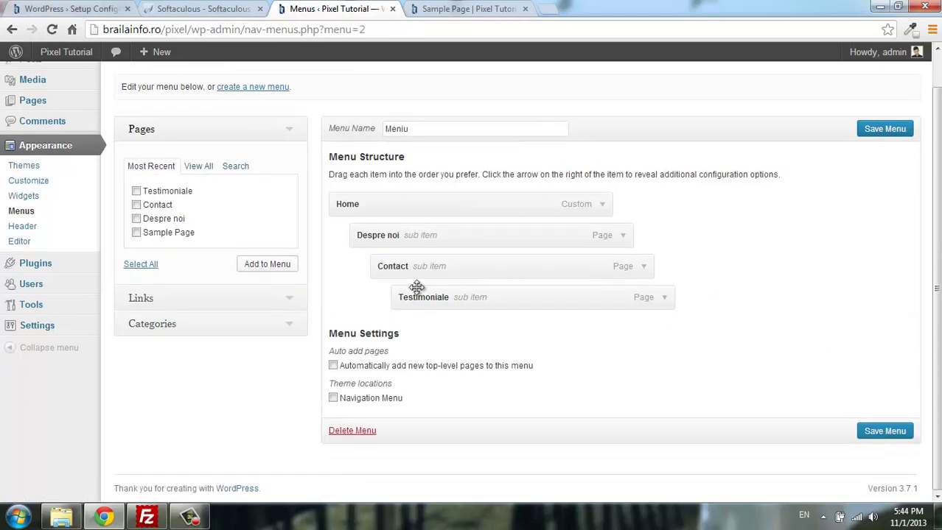
click(333, 399)
click(880, 430)
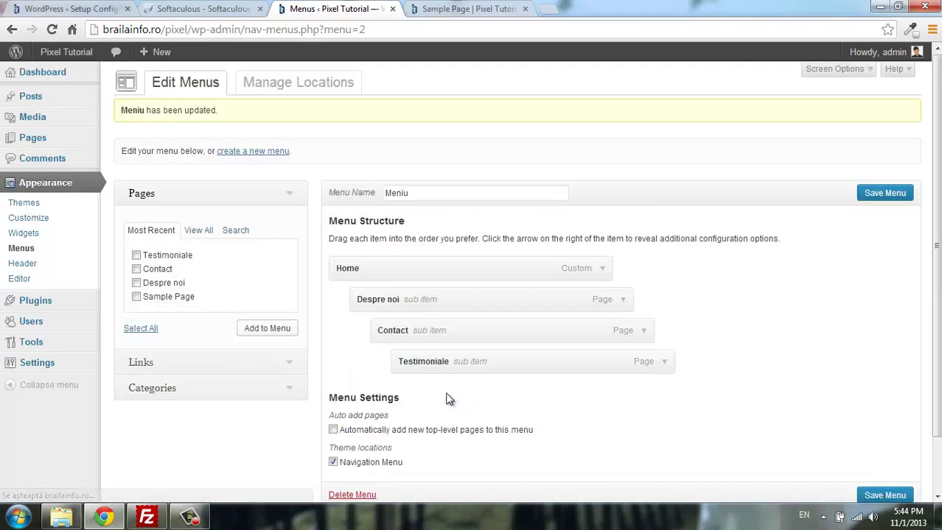
click(492, 19)
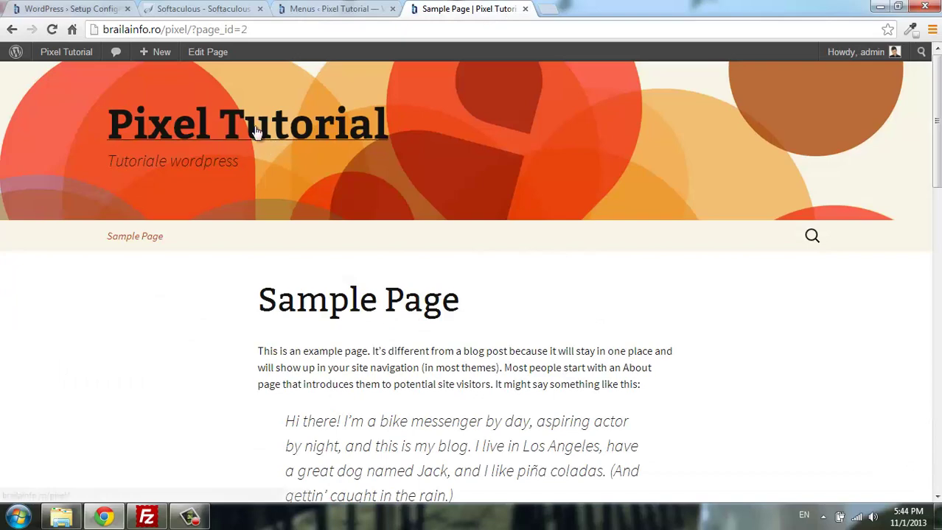
Reload the live Sample Page to check the nested menu in the navigation bar.
key(F5)
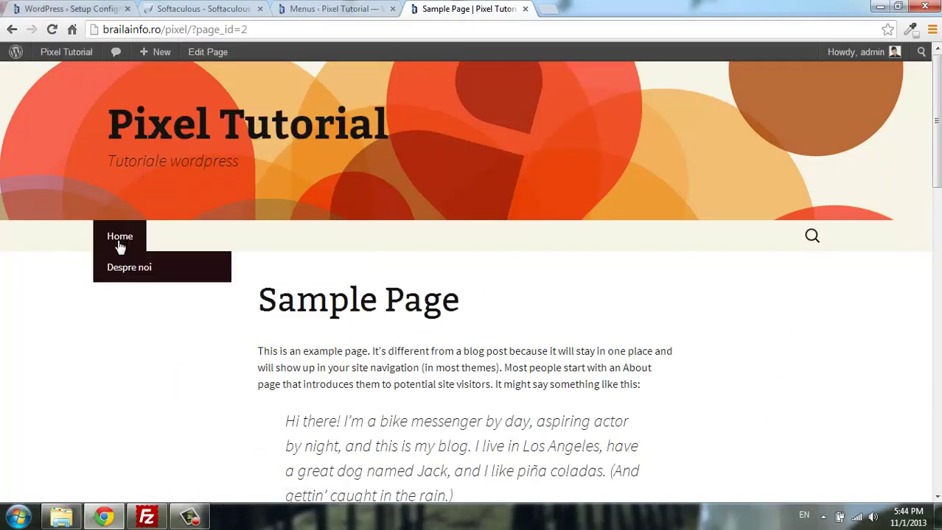
mouse_move(98, 230)
mouse_move(210, 271)
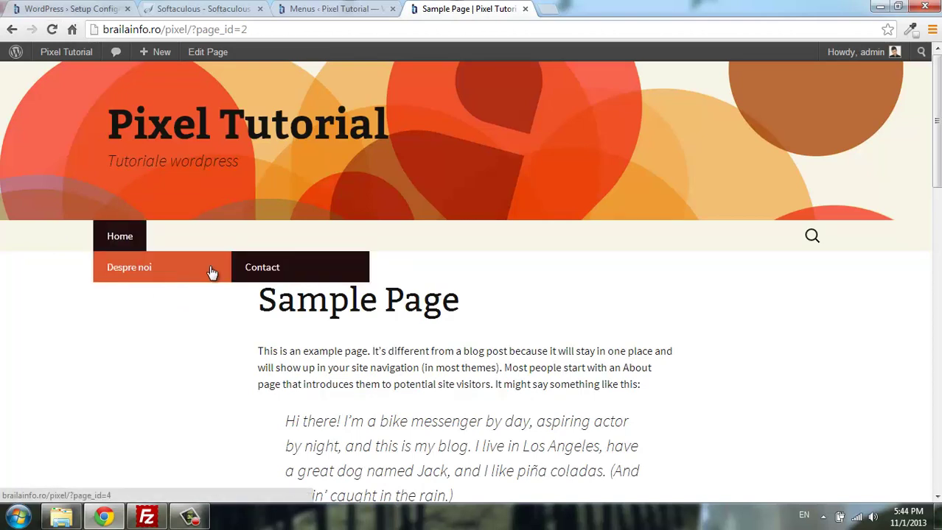
mouse_move(275, 273)
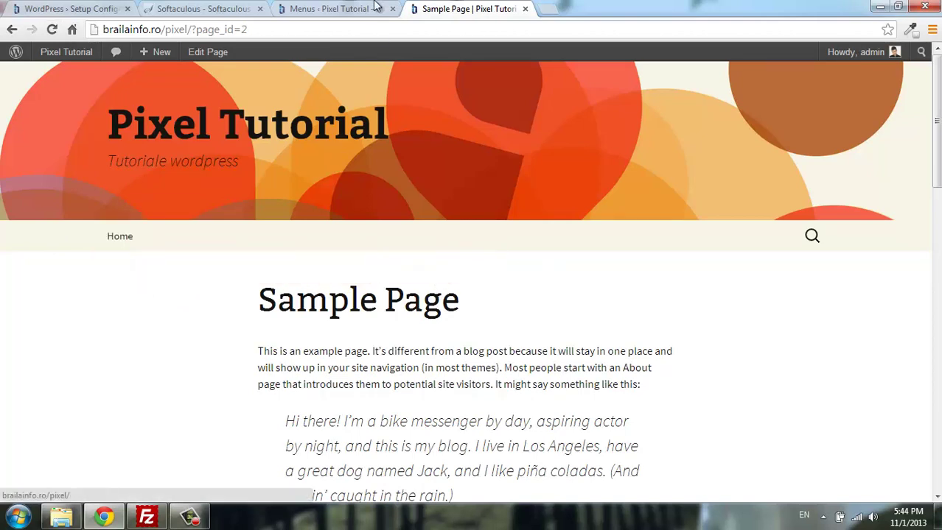
Un-nest Despre noi, Contact and Testimoniale to top level and save Meniu.
click(376, 9)
scroll(374, 442, down, 2)
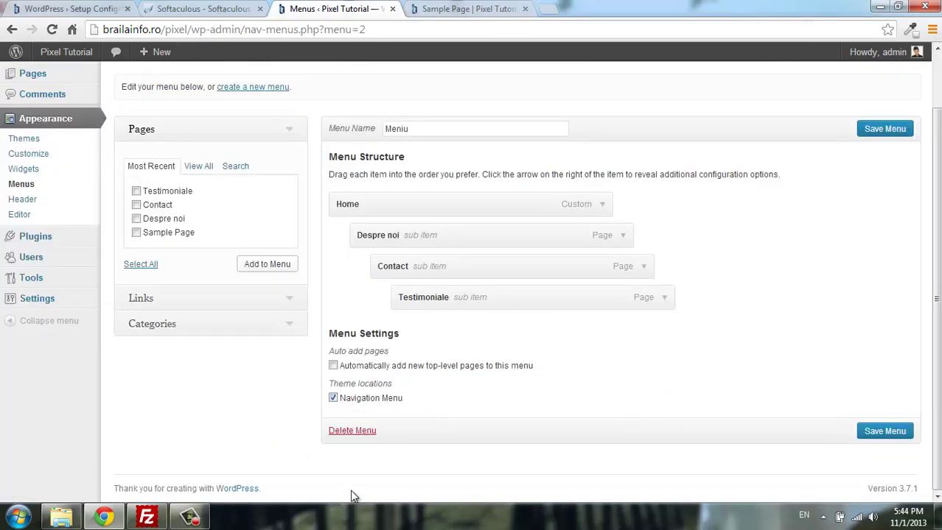
scroll(442, 236, up, 2)
drag(478, 235, 470, 293)
drag(471, 362, 359, 340)
drag(416, 301, 376, 311)
click(883, 496)
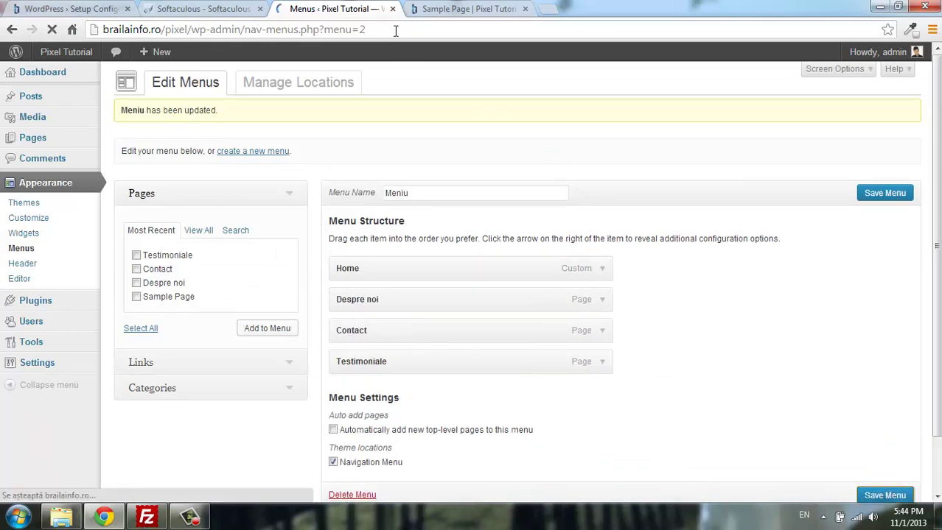
Reload the site and test the Despre noi and Testimoniale navigation links.
click(457, 8)
click(52, 29)
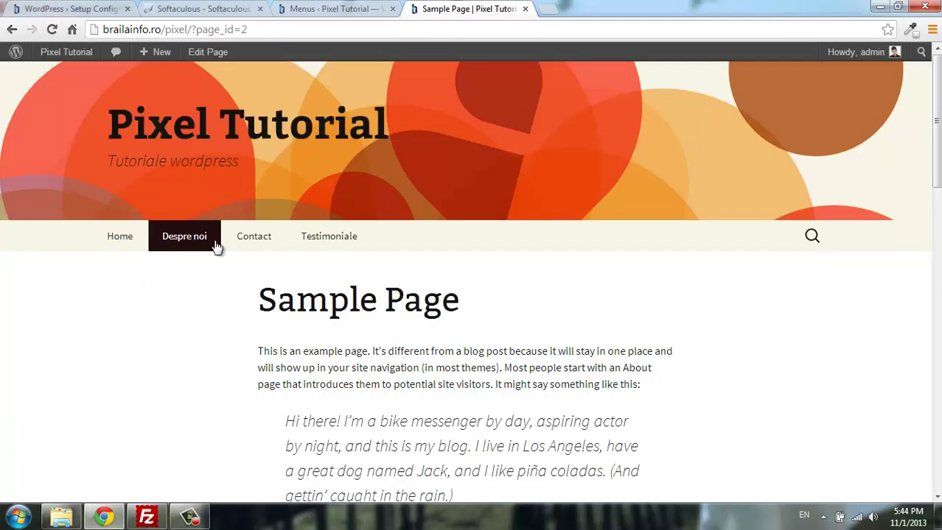
click(190, 242)
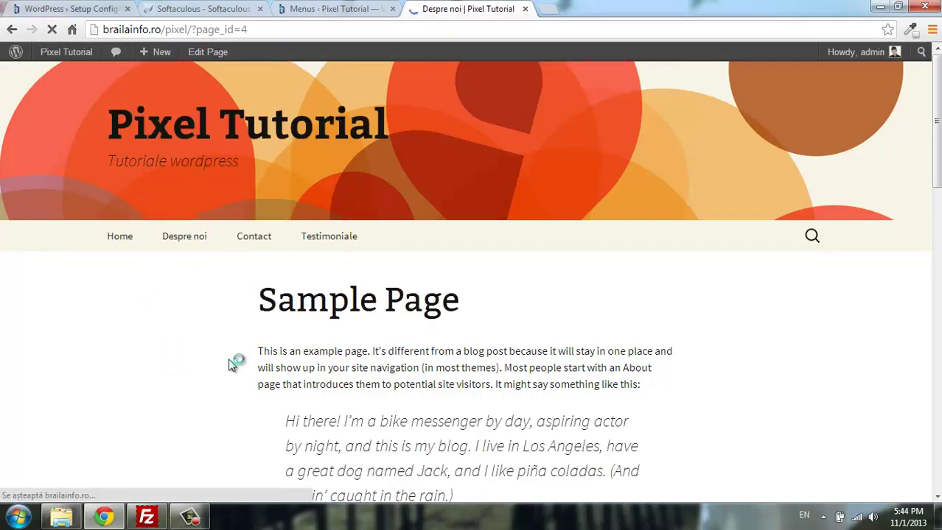
scroll(238, 339, down, 3)
scroll(243, 309, up, 3)
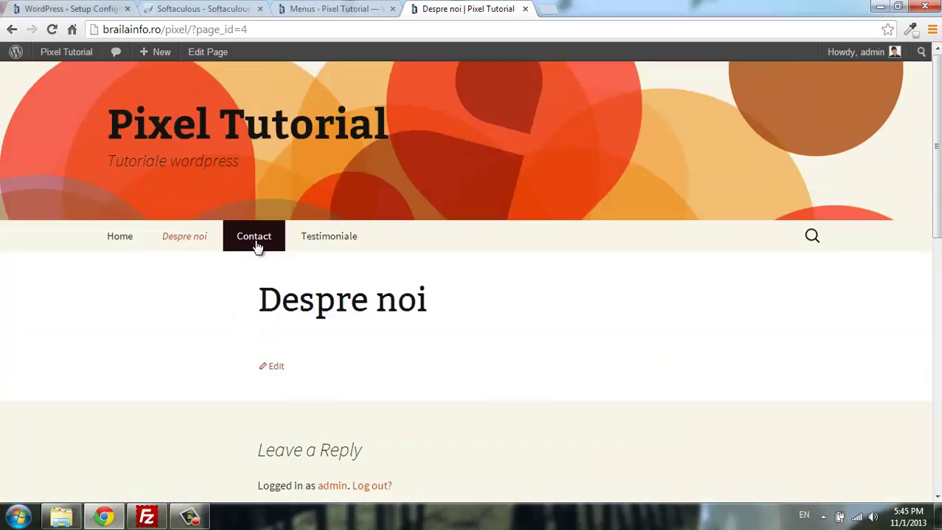
scroll(361, 266, down, 2)
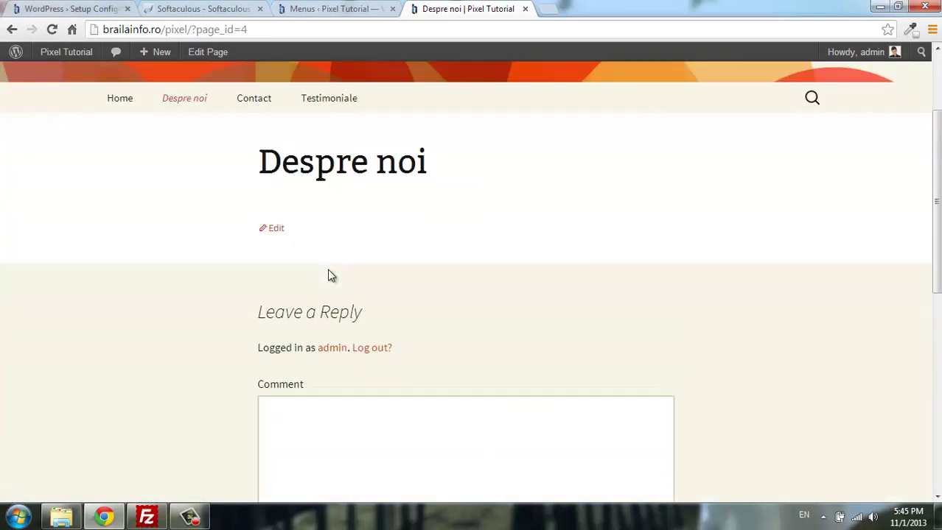
scroll(328, 236, up, 2)
click(341, 240)
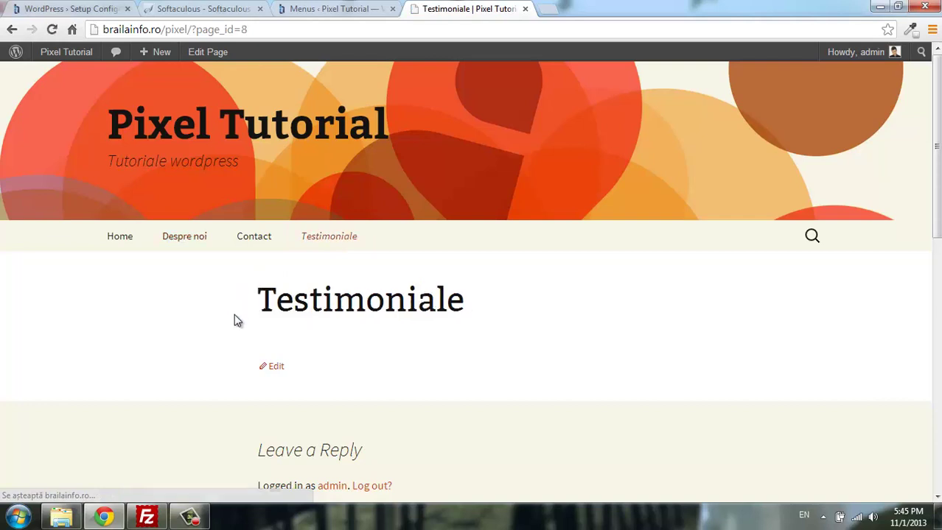
click(343, 8)
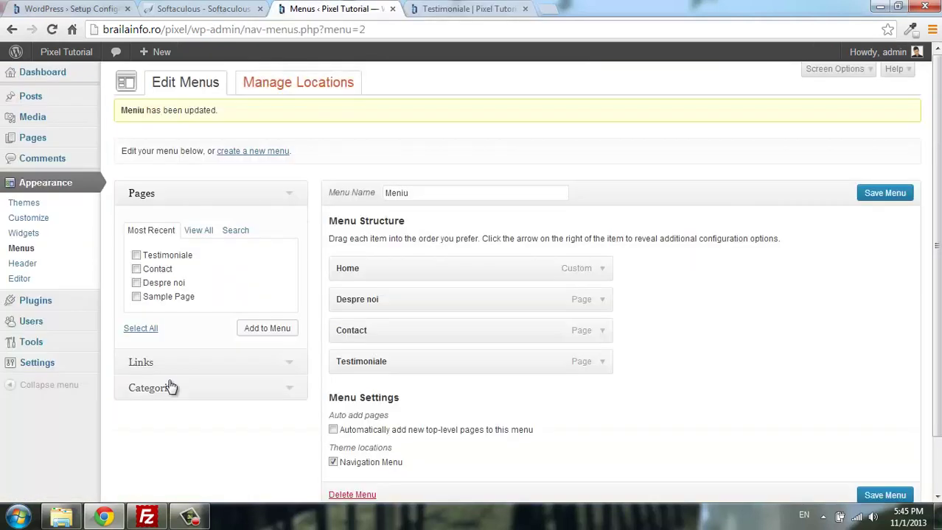
Change the Home item's navigation label to 'Prima pagina' and save the menu.
click(602, 269)
double_click(388, 345)
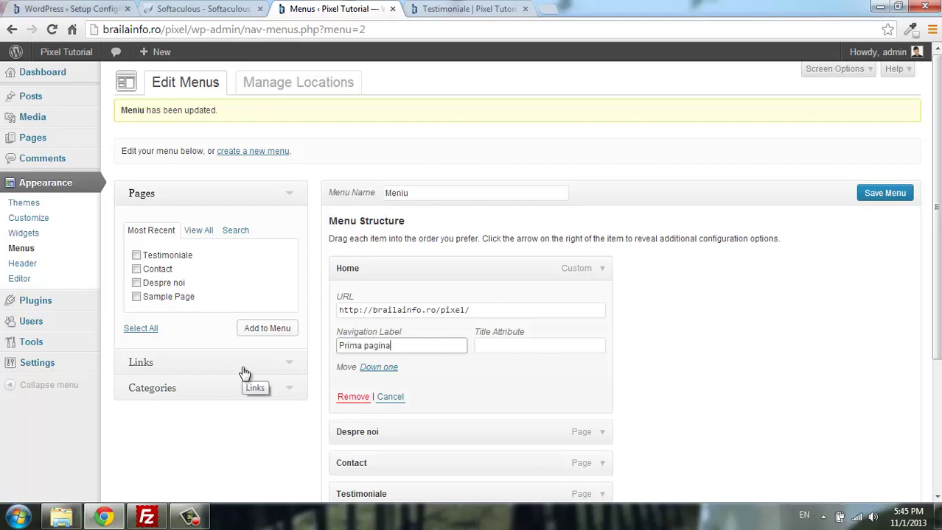
scroll(776, 286, down, 5)
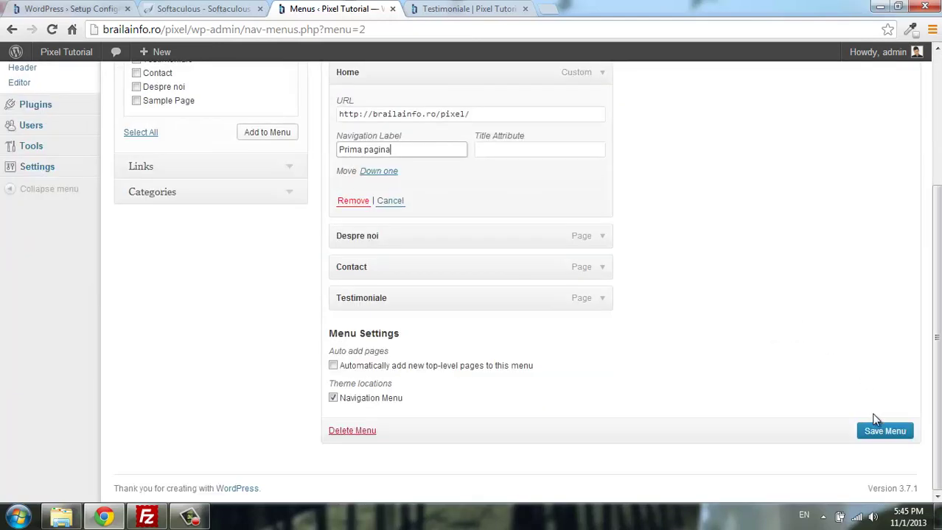
click(883, 433)
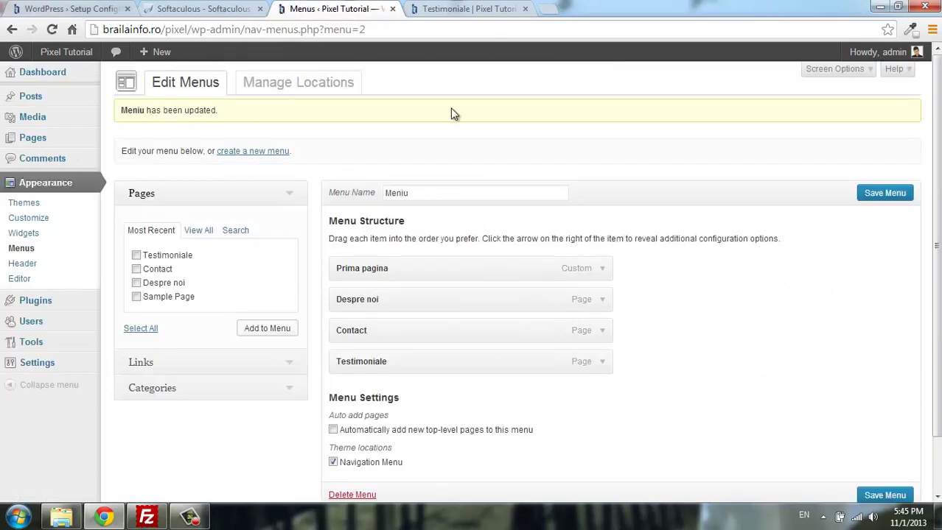
Reload the Testimoniale site tab to confirm 'Prima pagina' appears in the navigation.
click(469, 8)
scroll(126, 195, down, 1)
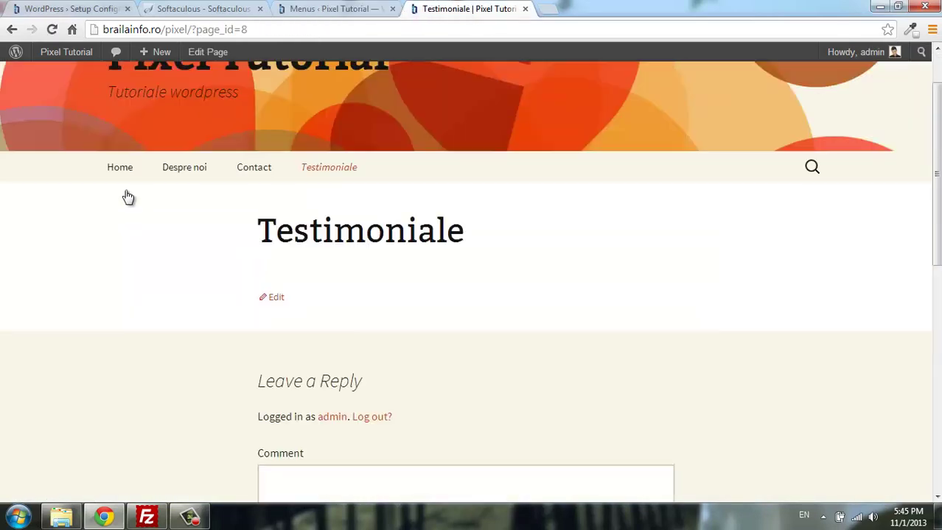
scroll(126, 195, up, 1)
click(53, 31)
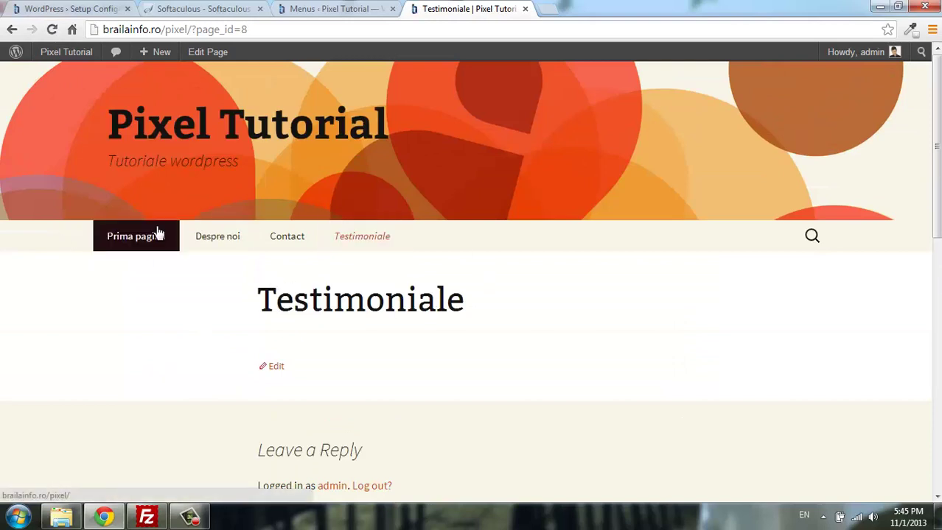
click(335, 9)
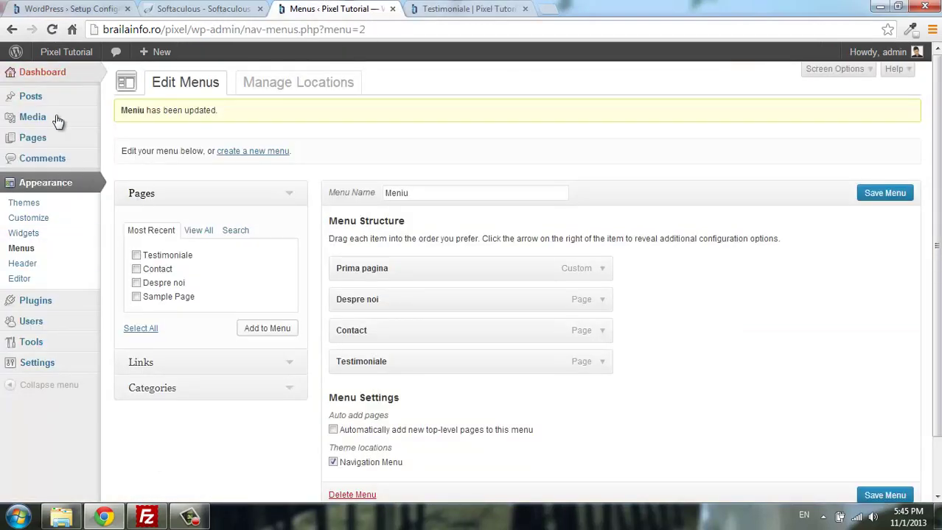
Open All Pages and cancel a Quick Edit of the Contact page.
mouse_move(81, 138)
click(163, 142)
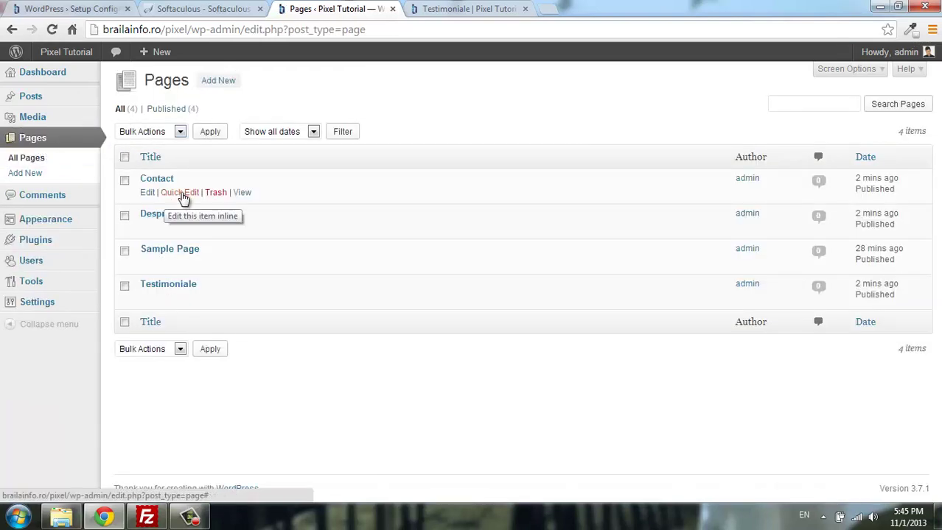
click(181, 190)
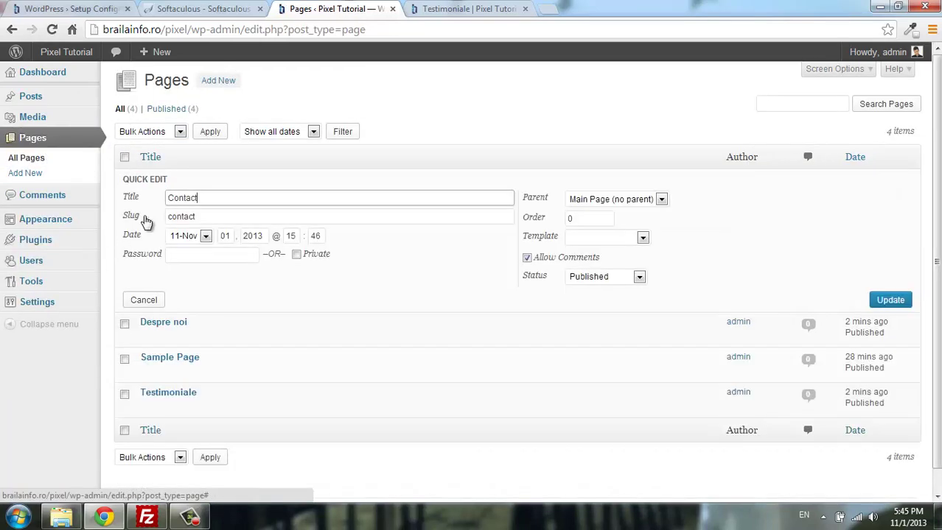
click(150, 300)
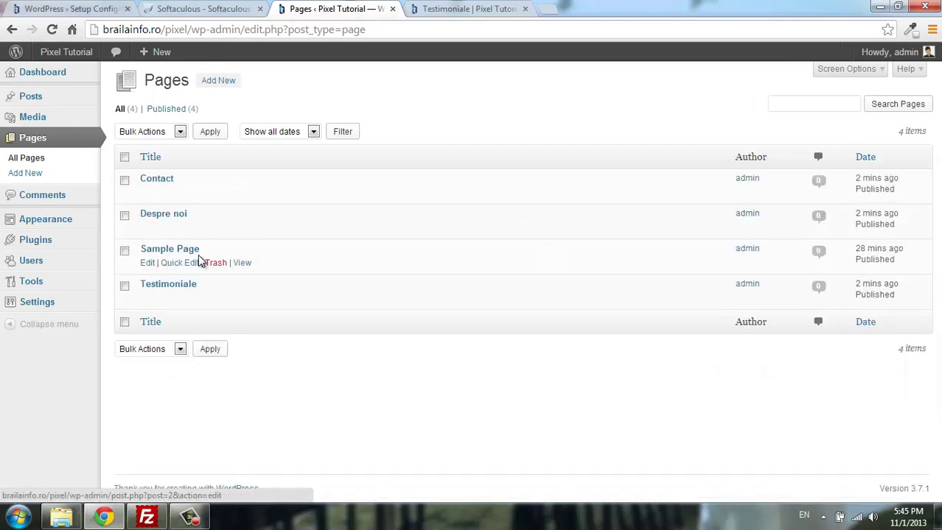
Open All Posts, showing only Hello world!, and start a new post.
mouse_move(74, 99)
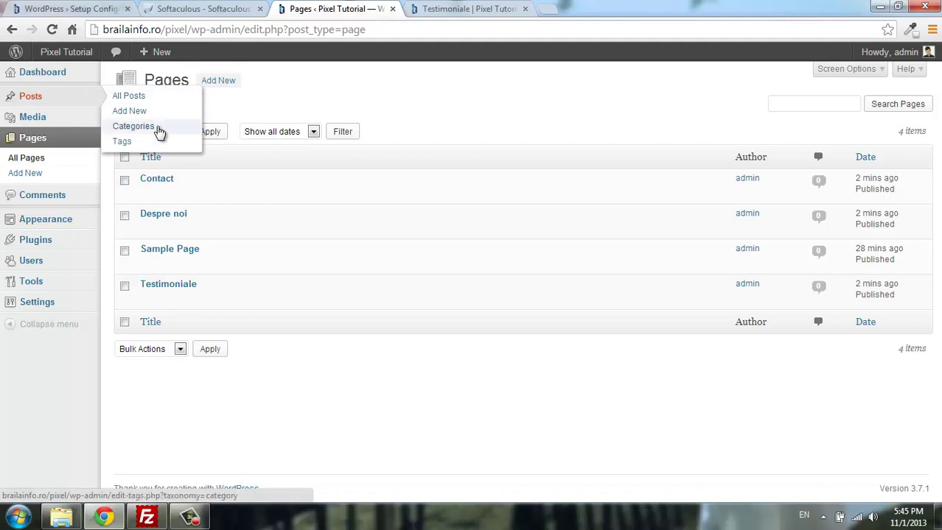
click(168, 102)
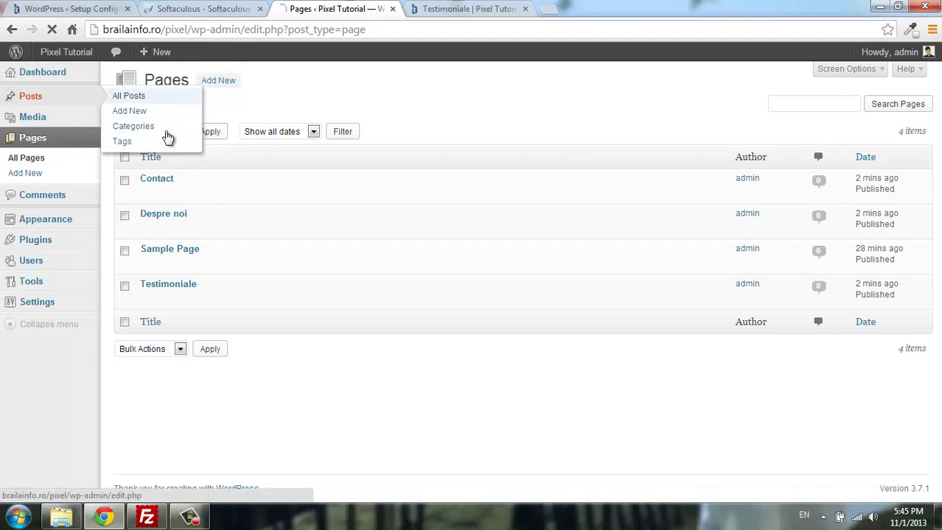
click(77, 137)
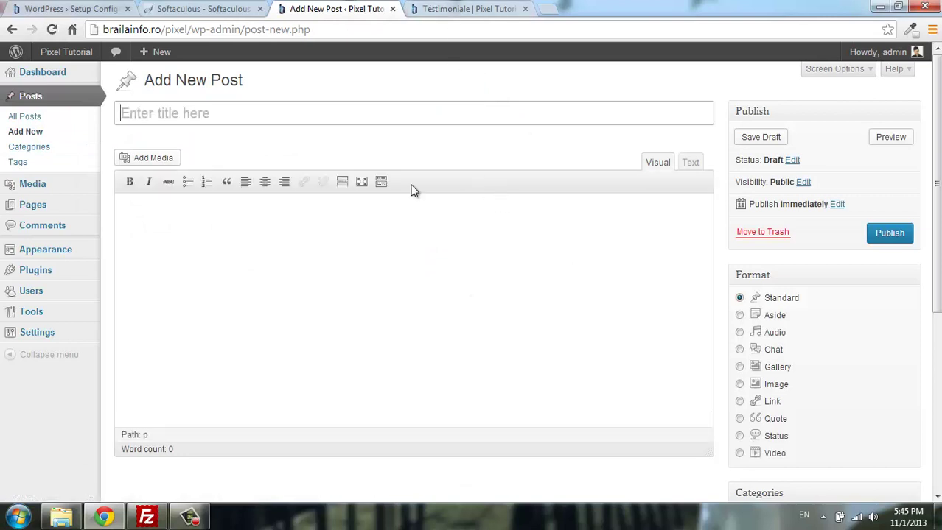
Title the new post 'Acesta este primul articol (test)' and move into the body.
click(360, 120)
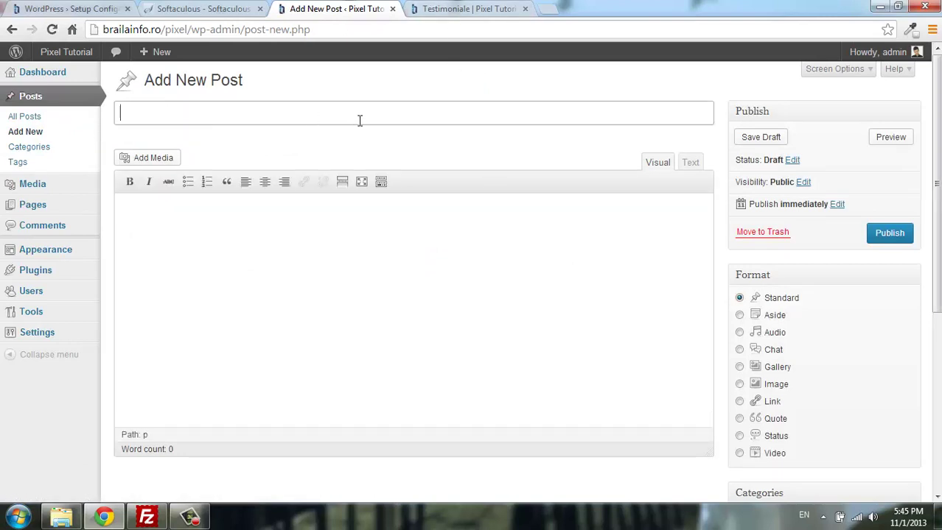
text(Acesta este primu)
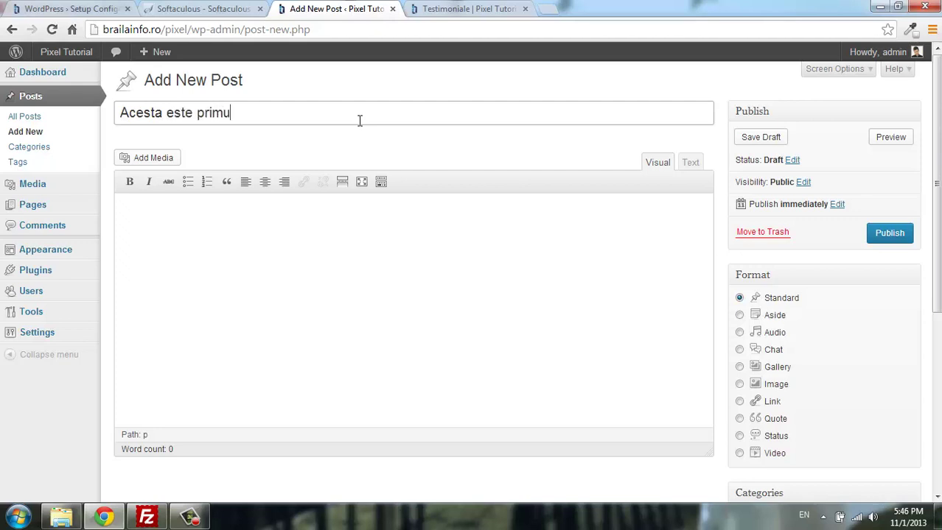
text(l articol ())
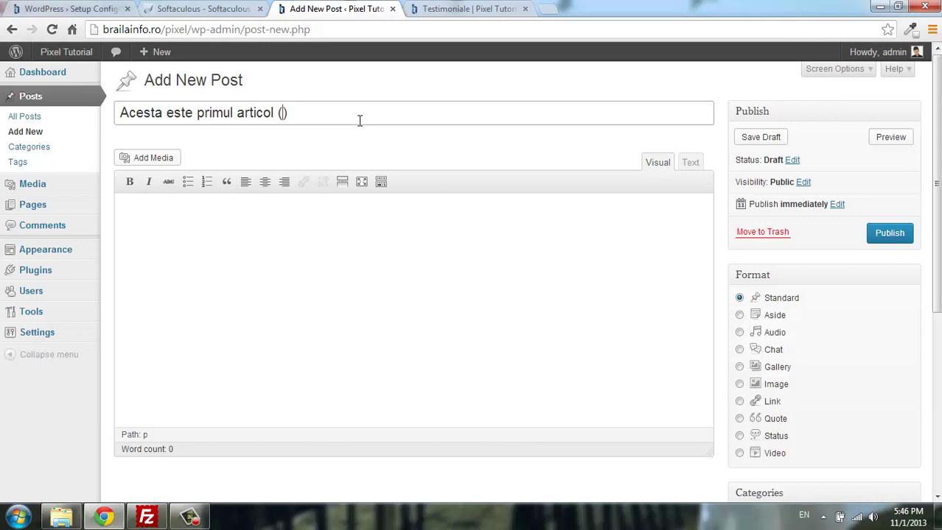
text(test)
click(460, 298)
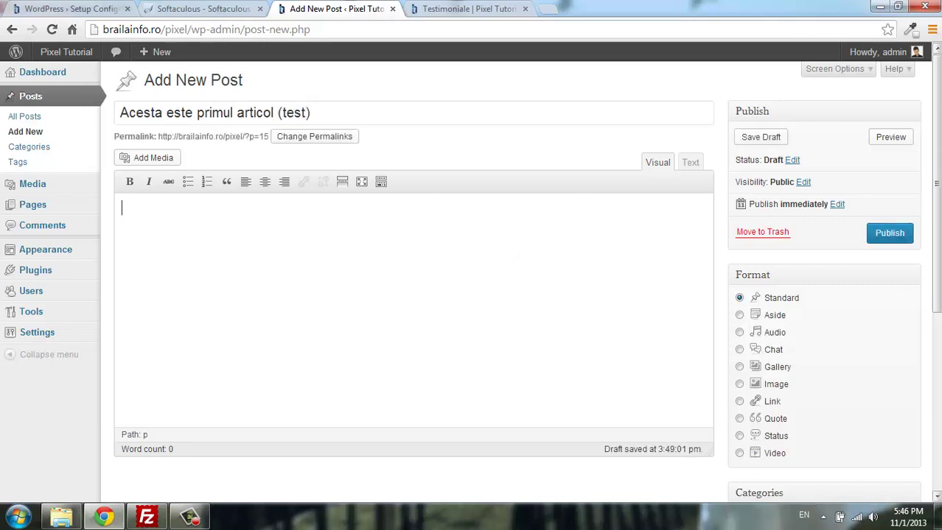
scroll(829, 283, down, 3)
scroll(854, 271, up, 3)
mouse_move(44, 199)
Show the Kitchen Sink formatting row and check the Paragraph format list.
click(381, 182)
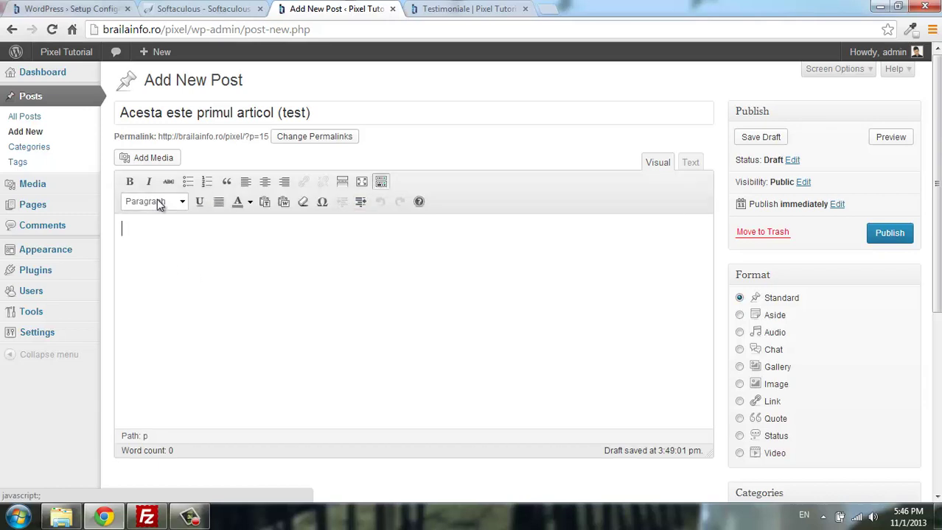
click(183, 205)
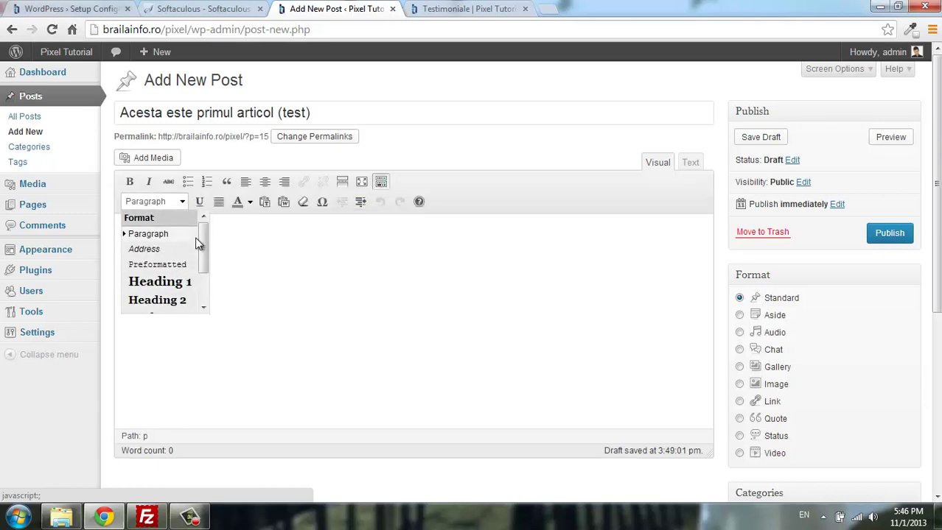
click(266, 247)
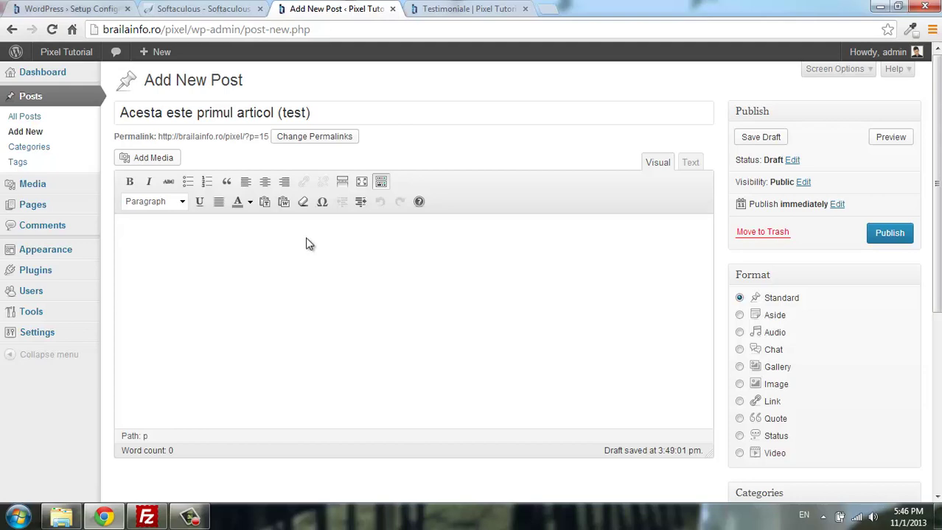
scroll(820, 179, down, 4)
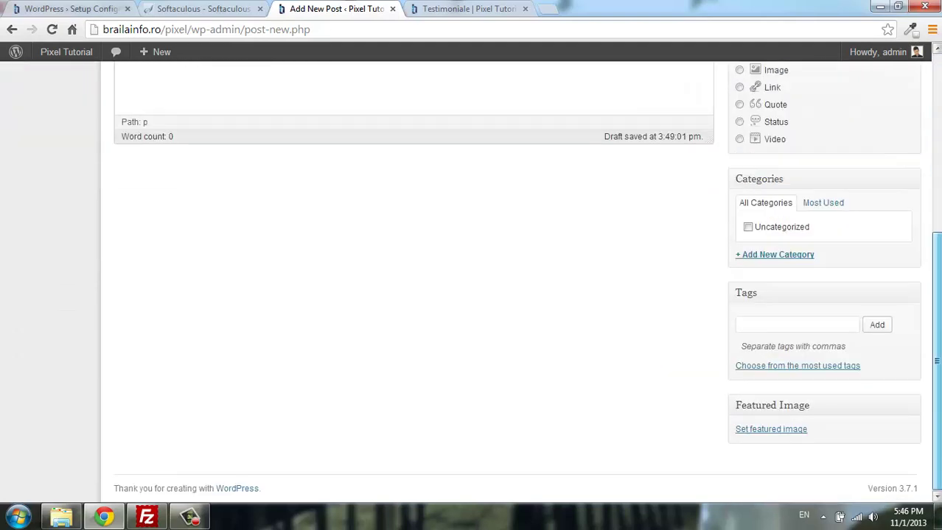
scroll(820, 179, up, 3)
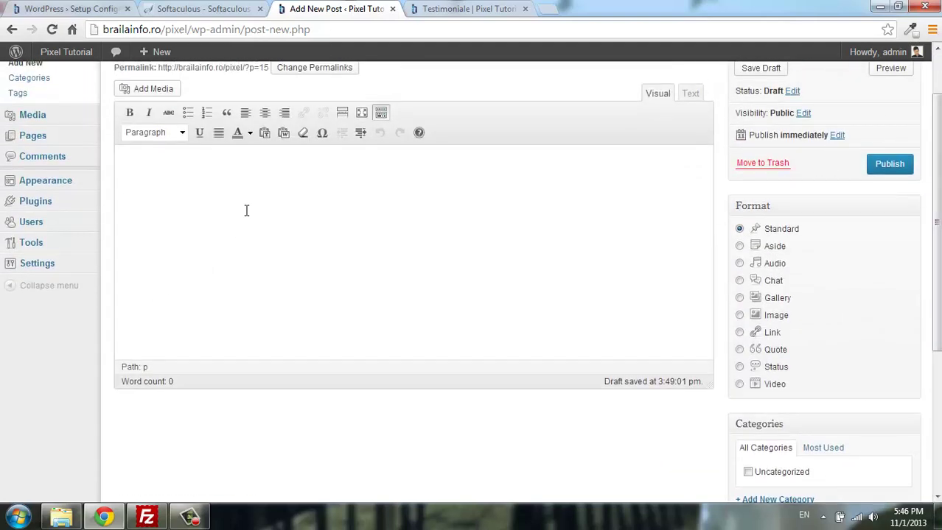
scroll(310, 221, up, 1)
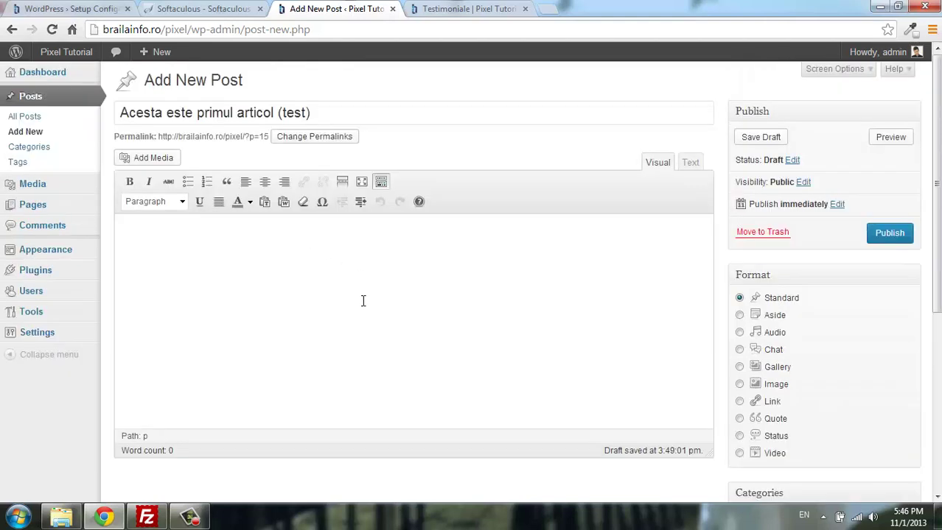
Write the body text 'Aici adaugam textul.' in the Visual editor.
text(Aici adaugam dest)
key(BackSpace)
key(BackSpace)
key(BackSpace)
key(BackSpace)
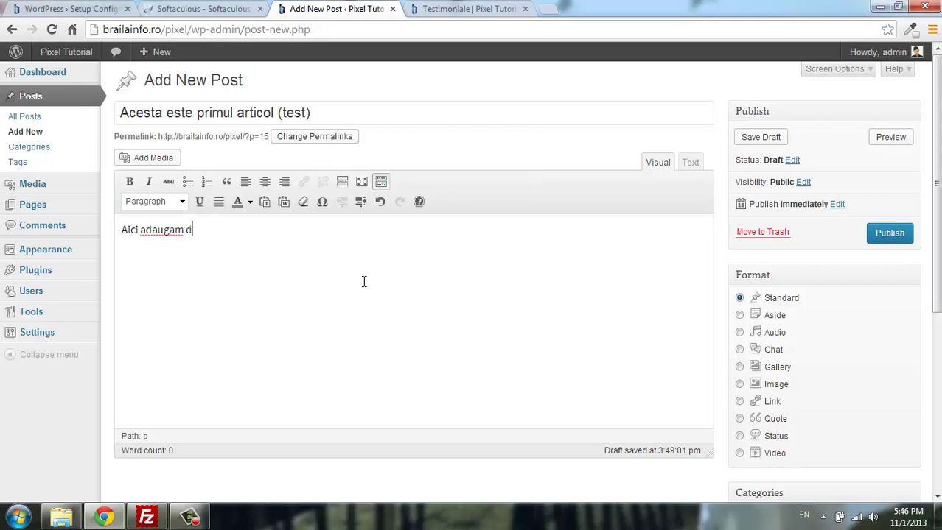
text(tes)
text(tul.)
scroll(560, 295, down, 3)
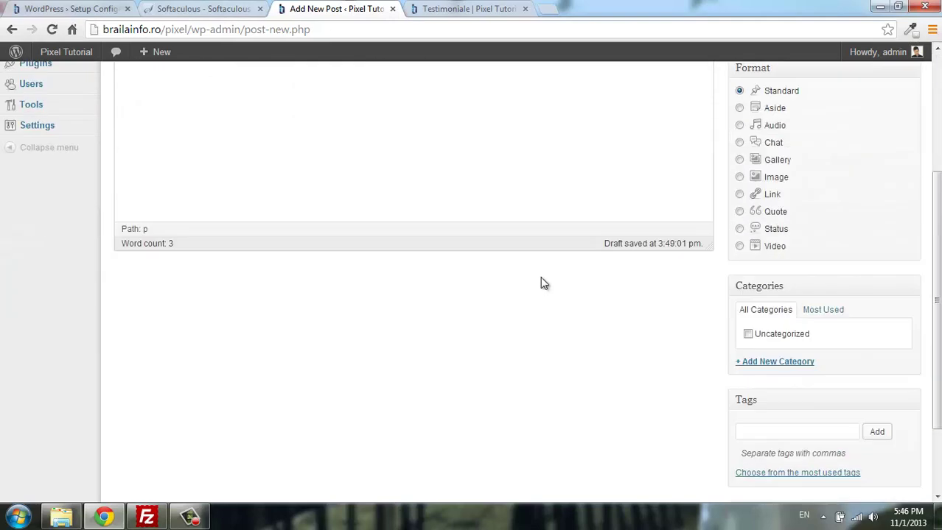
scroll(529, 250, down, 2)
scroll(442, 251, up, 5)
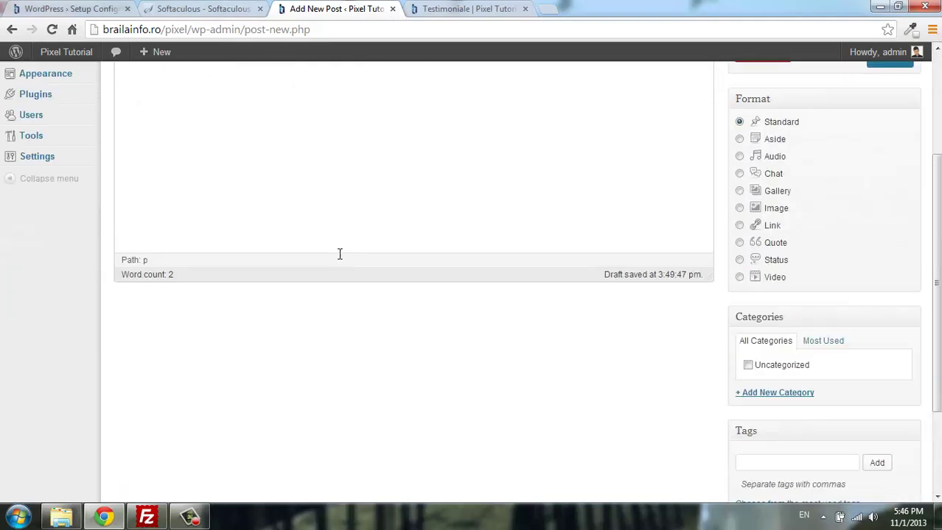
scroll(737, 232, down, 5)
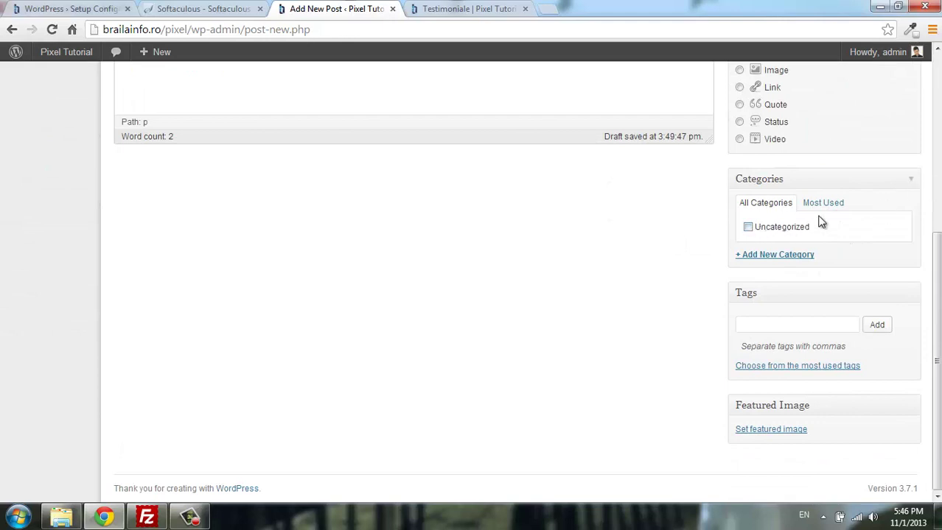
Add a new category named Articole, ticked for the post.
click(794, 255)
click(815, 279)
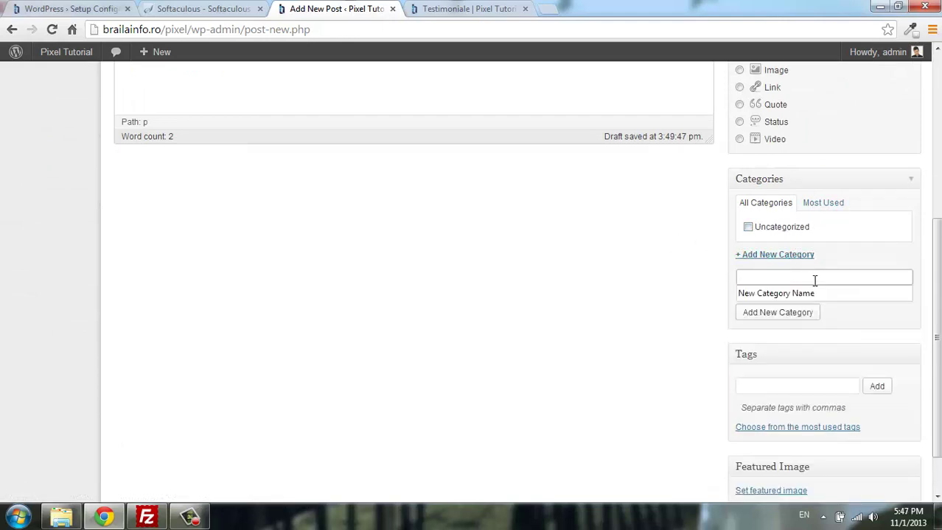
text(A)
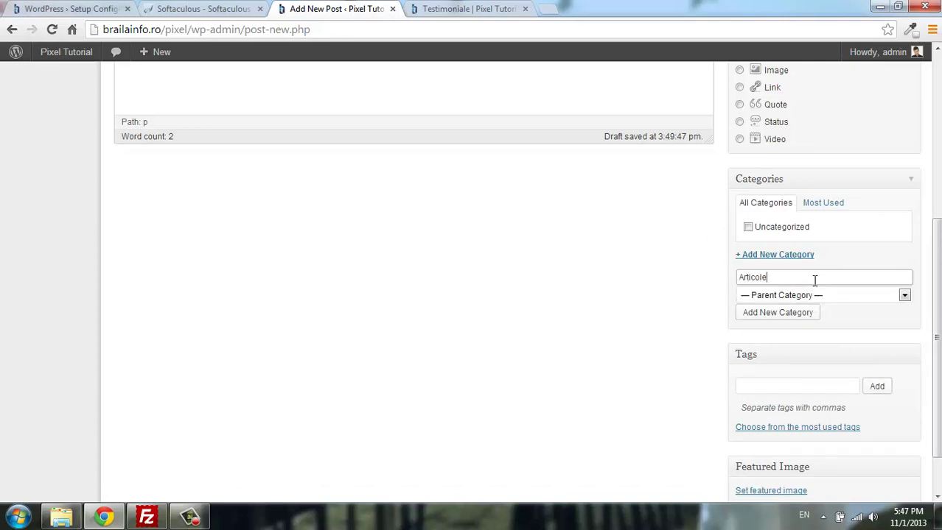
text(rticole)
click(779, 315)
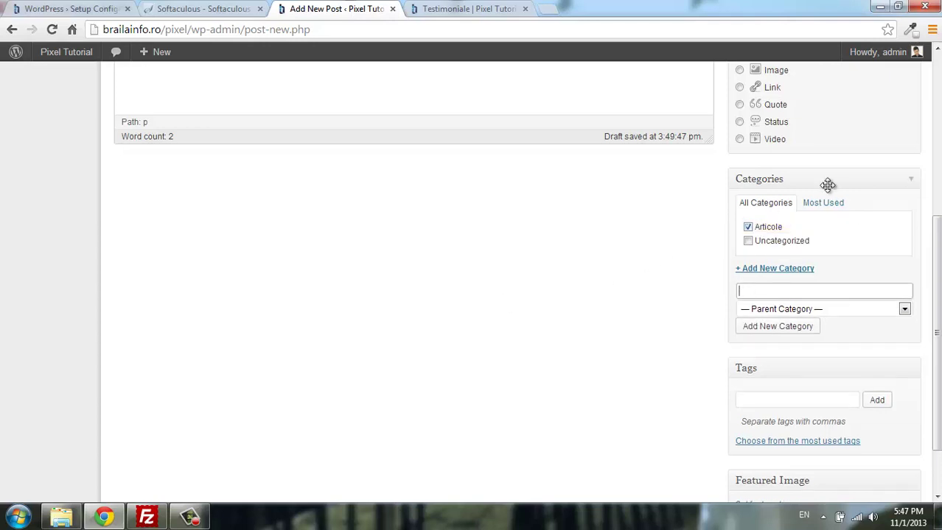
Check the Most Used and All Categories lists to confirm Articole is ticked.
click(817, 206)
click(766, 203)
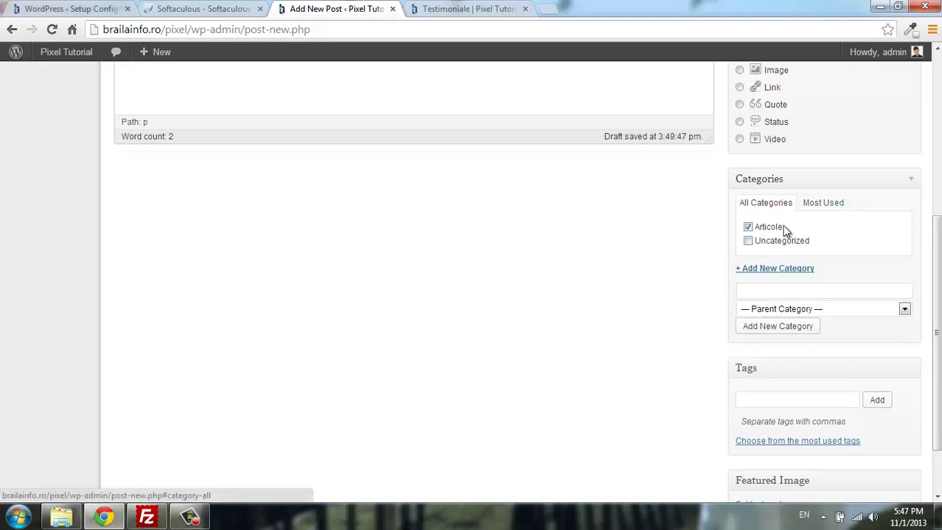
scroll(874, 165, up, 4)
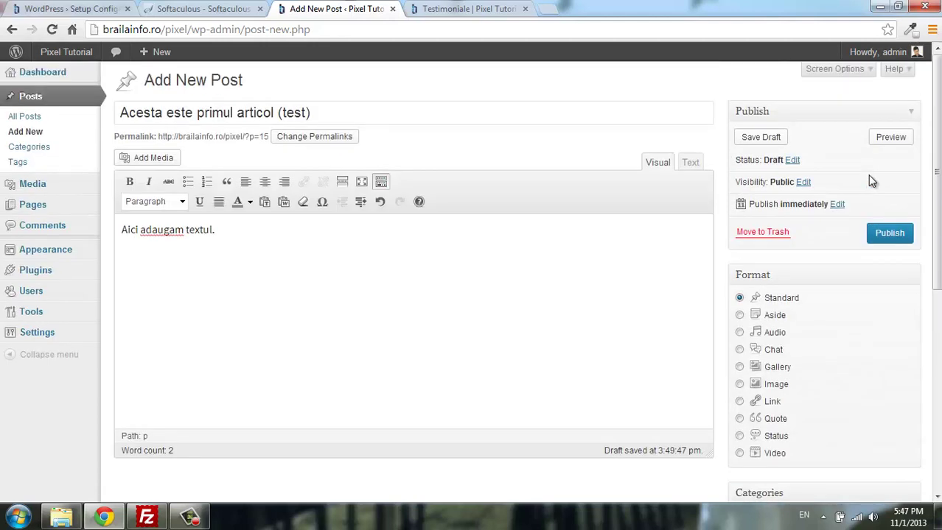
scroll(877, 177, down, 5)
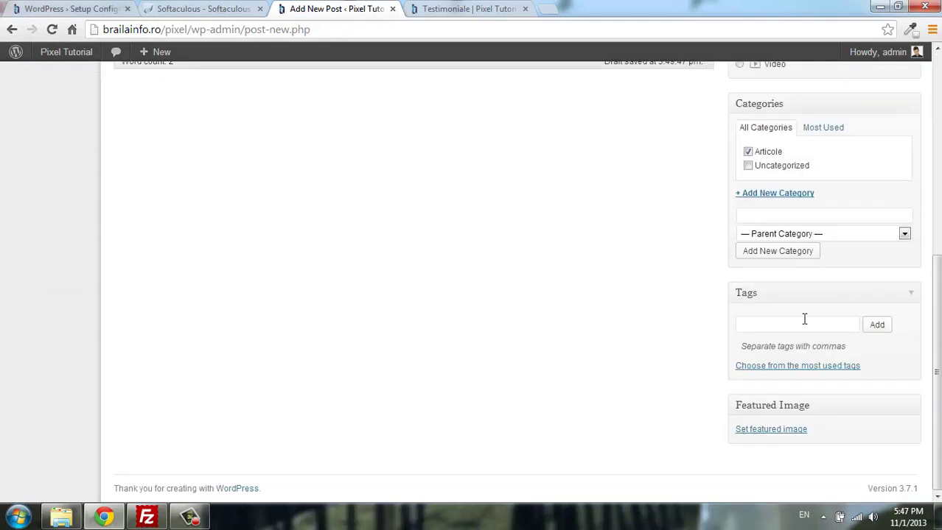
Type the tag phrase 'cum sa faci prajituri delicioase in 5min' into the Tags field.
click(803, 321)
scroll(457, 215, up, 5)
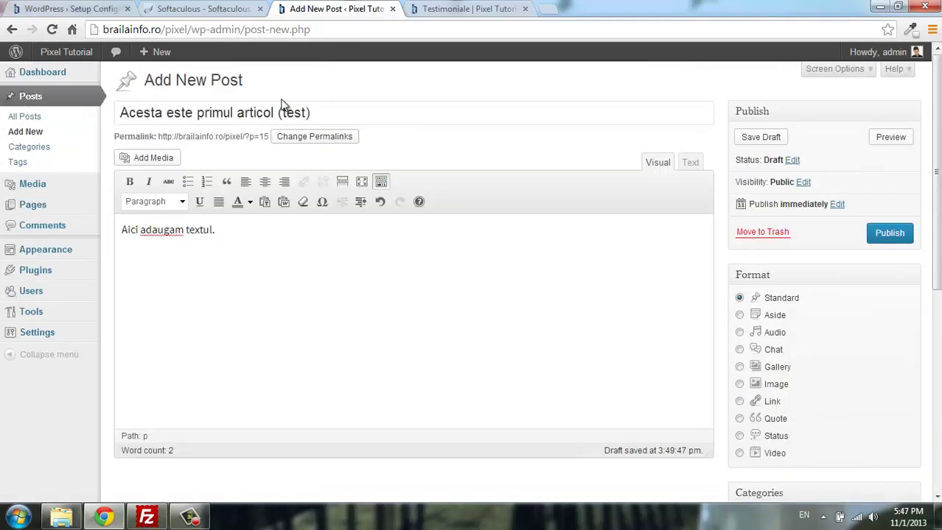
scroll(490, 353, down, 4)
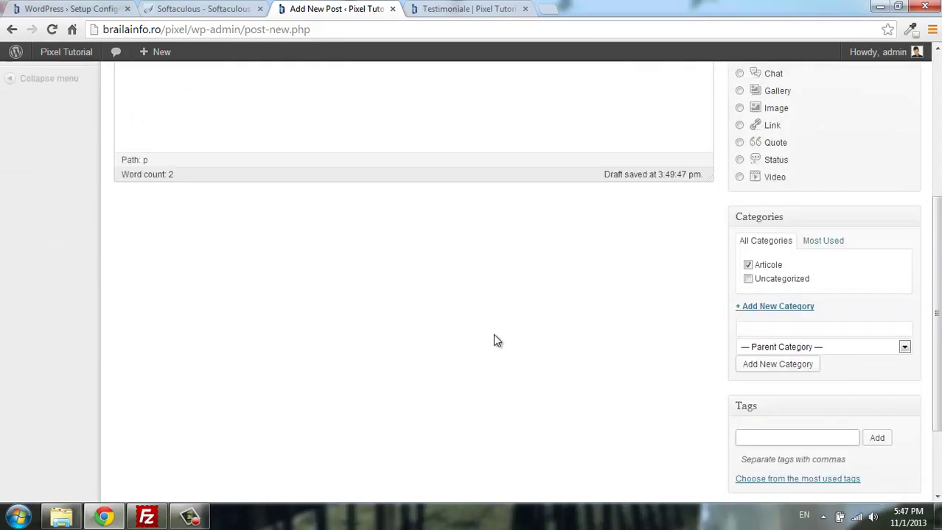
scroll(494, 341, down, 2)
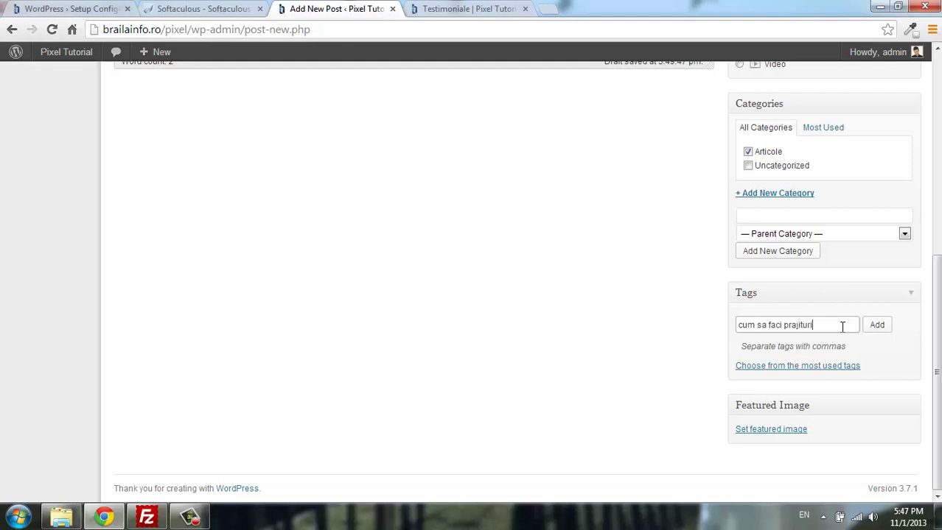
text(,)
text(cum s)
text(a faci prajituri)
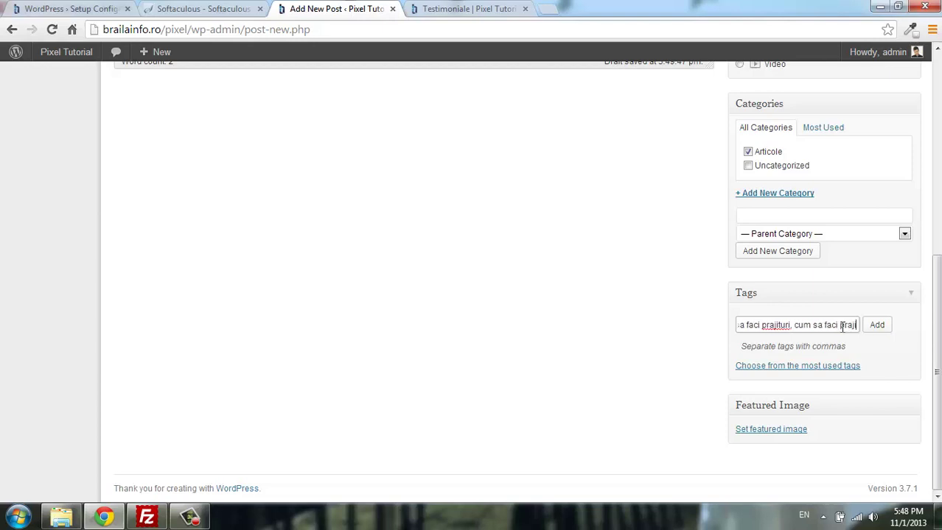
text( delic)
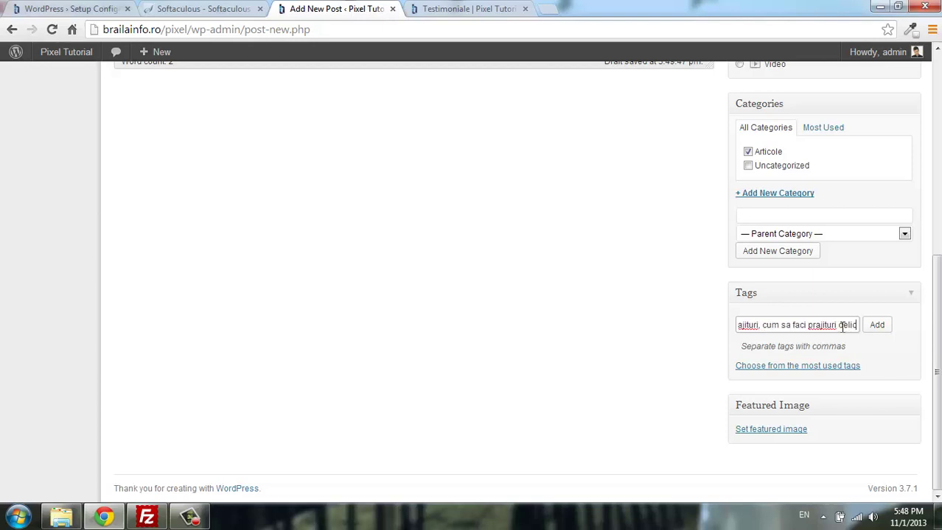
text(ioase)
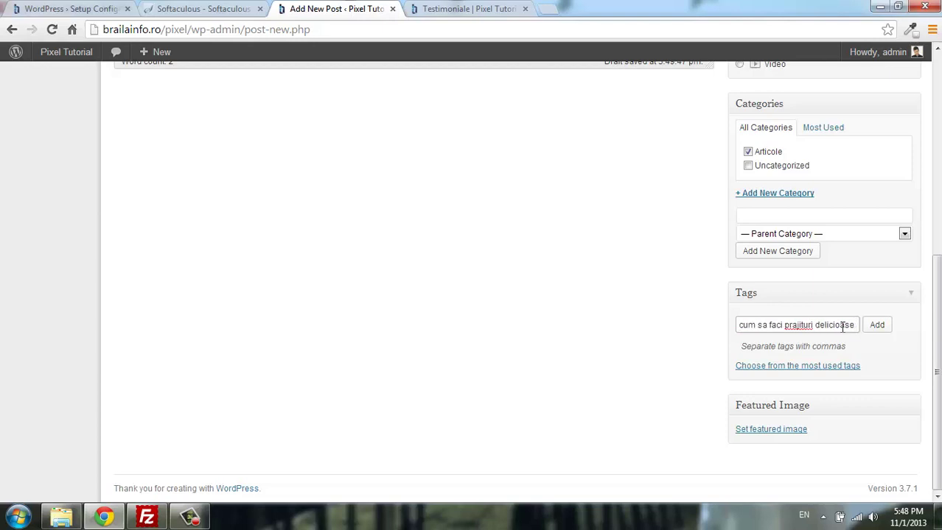
text( in 5min)
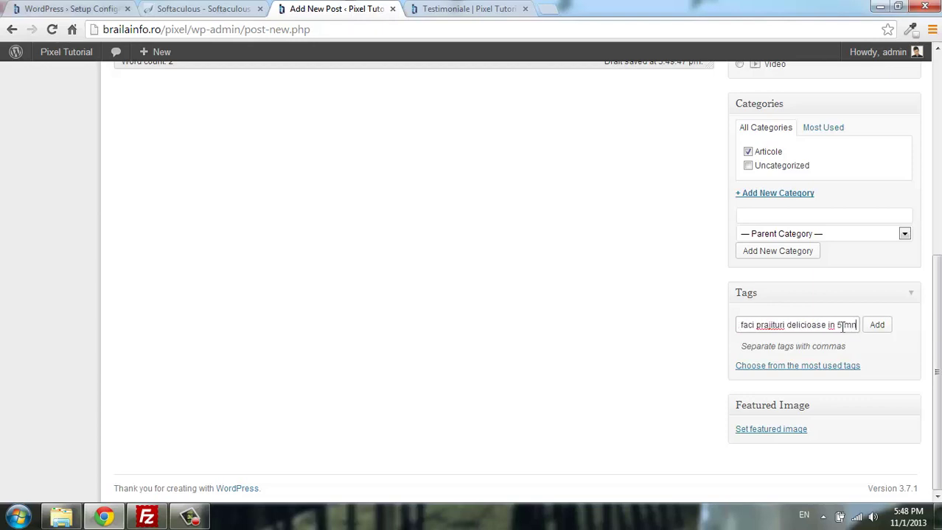
Change the phrase's ending to 'minute', then delete the tag text without adding it.
key(BackSpace)
key(BackSpace)
key(BackSpace)
text(minute)
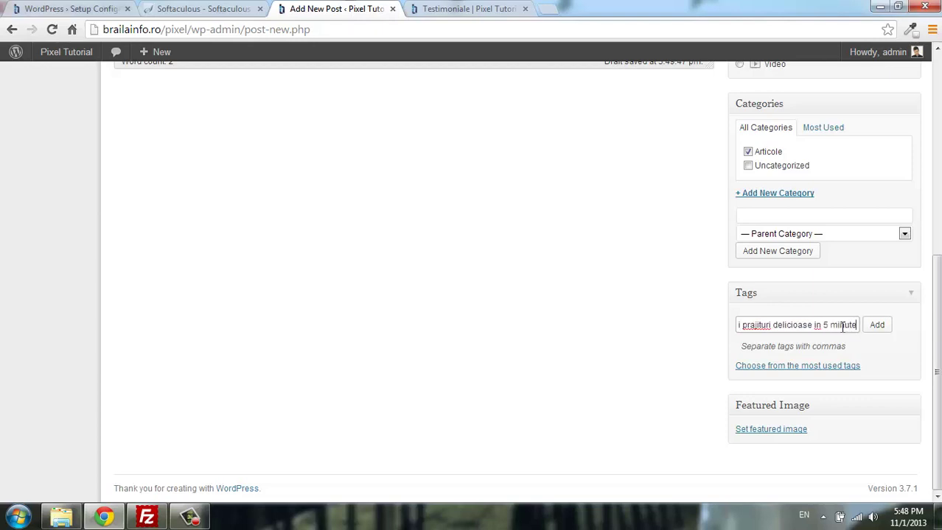
key(Left)
key(Left)
key(Left)
key(Left)
key(Left)
key(Left)
key(Left)
key(Left)
key(Left)
key(Left)
key(Left)
key(Left)
key(Left)
key(Left)
key(Left)
key(Left)
key(Left)
key(Left)
key(Left)
key(Left)
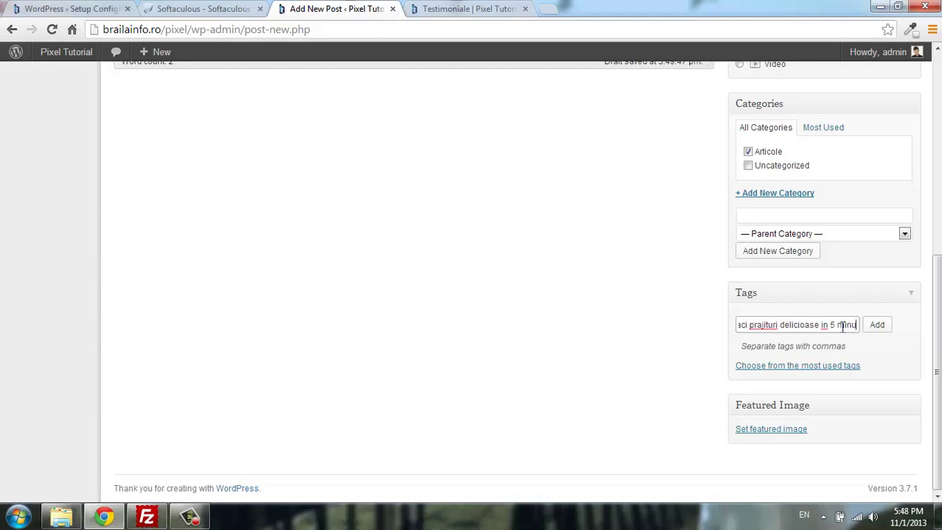
key(BackSpace)
key(BackSpace)
key(BackSpace)
key(BackSpace)
key(BackSpace)
key(BackSpace)
key(BackSpace)
key(BackSpace)
key(BackSpace)
key(BackSpace)
key(BackSpace)
key(BackSpace)
key(BackSpace)
key(BackSpace)
key(BackSpace)
key(BackSpace)
key(BackSpace)
key(BackSpace)
key(BackSpace)
key(BackSpace)
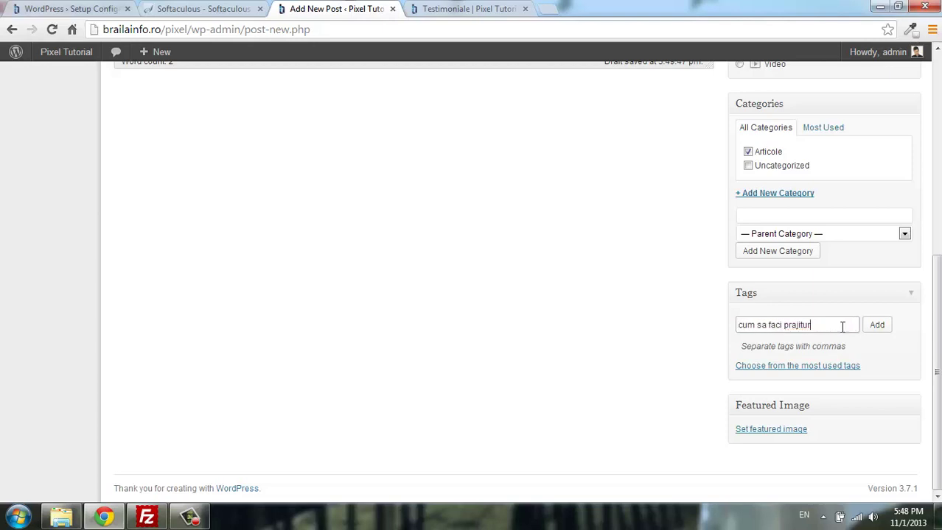
key(BackSpace)
key(BackSpace)
key(BackSpace)
key(BackSpace)
key(BackSpace)
key(BackSpace)
key(BackSpace)
key(BackSpace)
key(BackSpace)
key(BackSpace)
key(BackSpace)
key(BackSpace)
key(BackSpace)
key(BackSpace)
key(BackSpace)
key(BackSpace)
key(BackSpace)
key(BackSpace)
key(BackSpace)
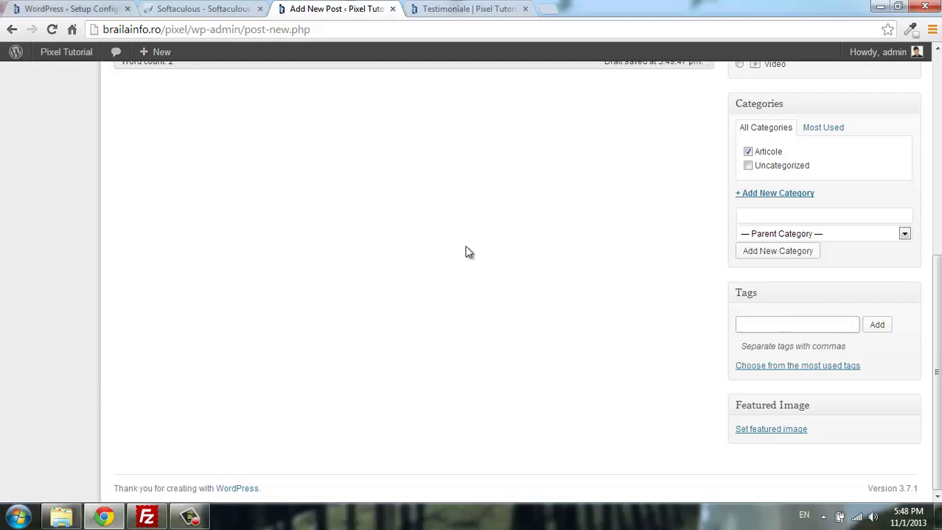
Show the most used tags for the post in the Tags box.
scroll(494, 287, up, 3)
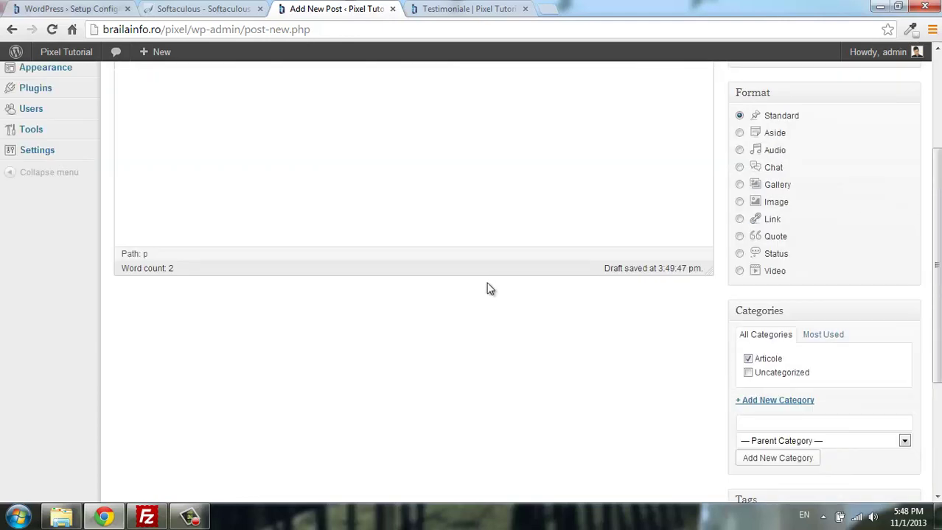
scroll(486, 288, down, 2)
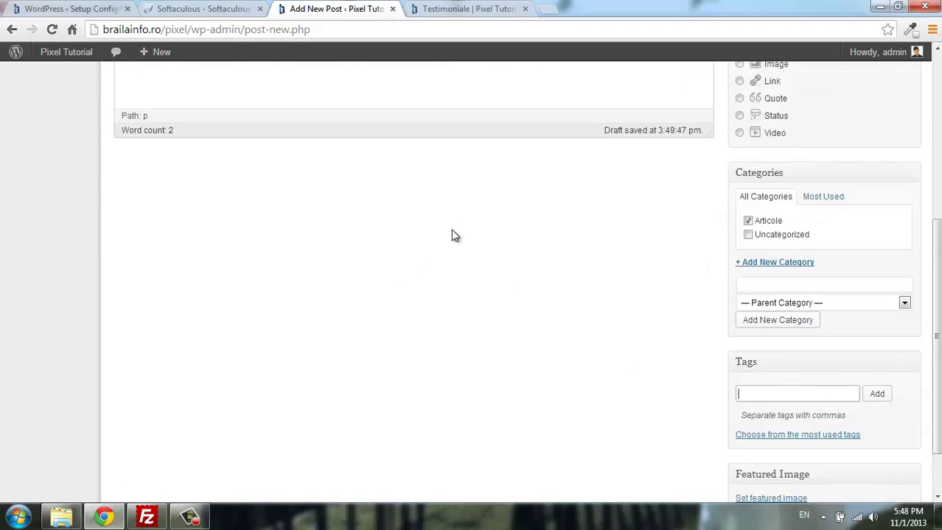
scroll(455, 230, up, 3)
scroll(507, 218, up, 2)
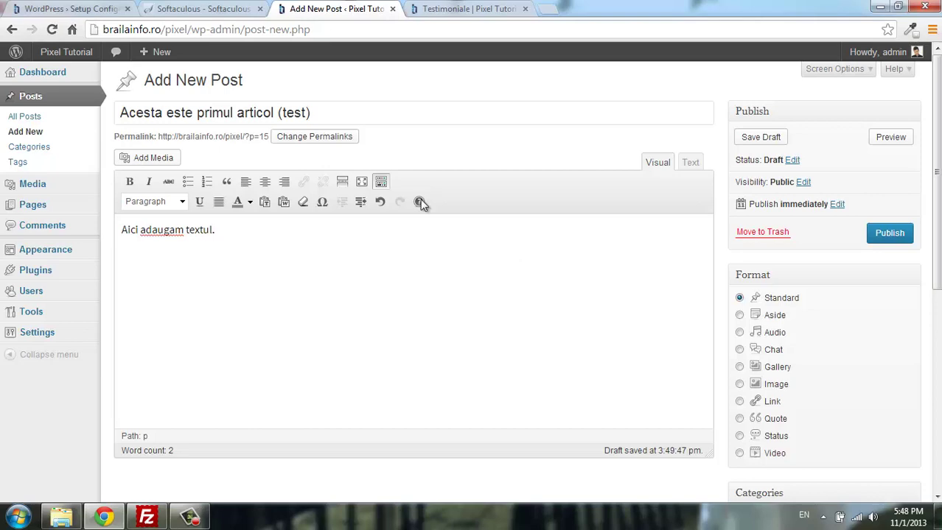
scroll(626, 158, down, 3)
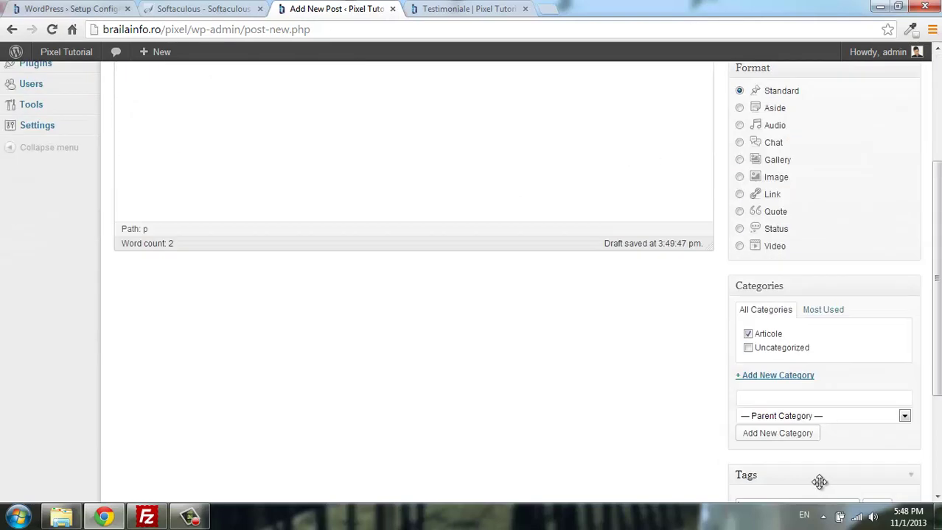
scroll(796, 424, down, 3)
click(812, 322)
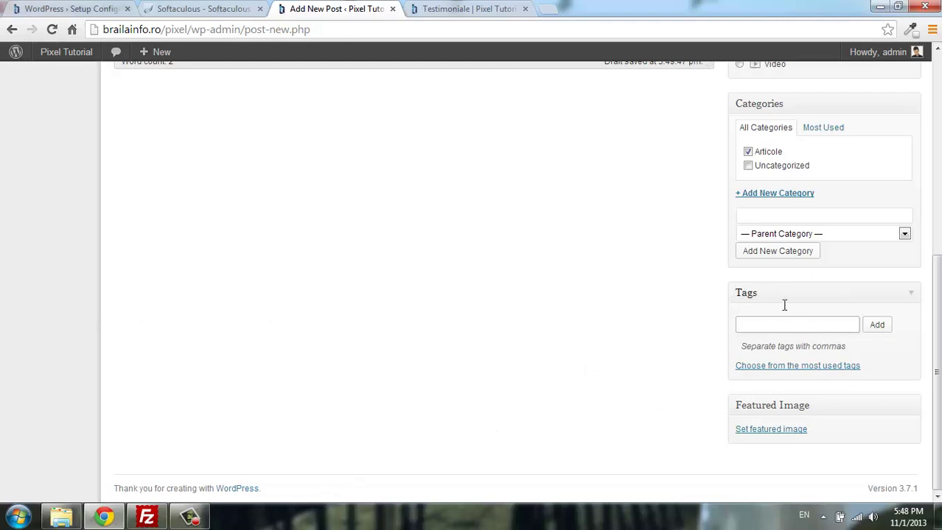
click(835, 367)
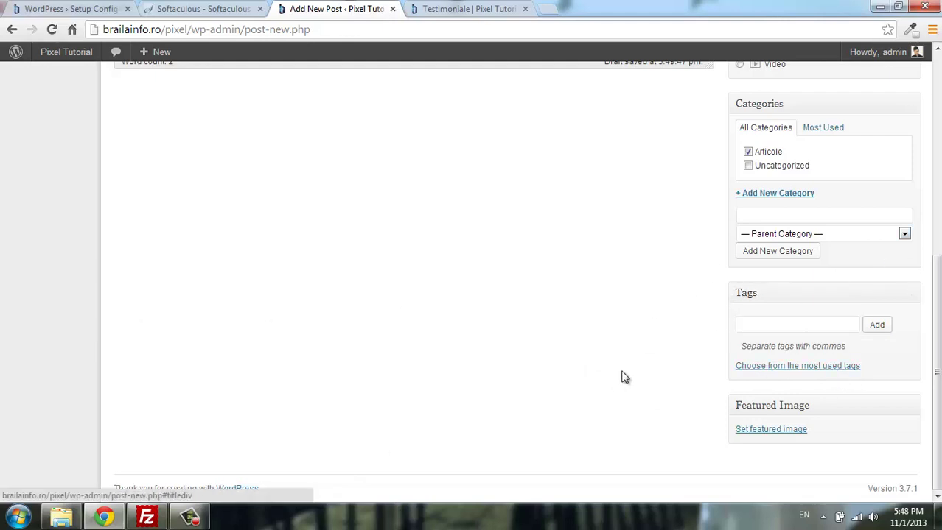
Publish the post, then switch to the Softaculous page and the live site tab.
scroll(516, 205, up, 5)
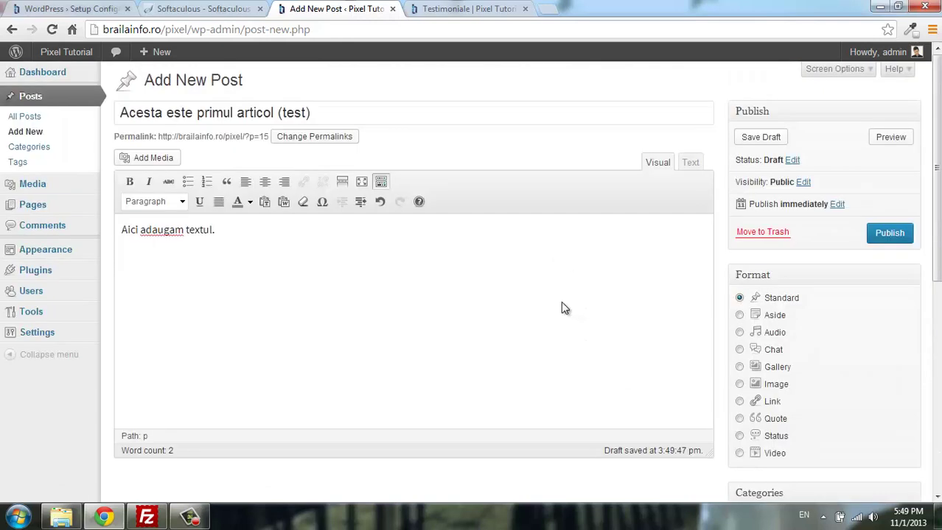
click(893, 235)
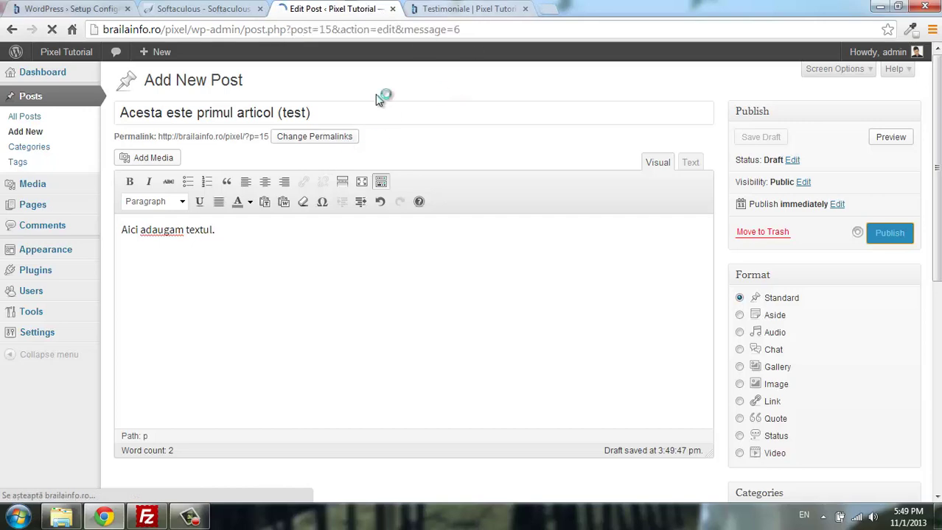
key(ctrl+shift+Tab)
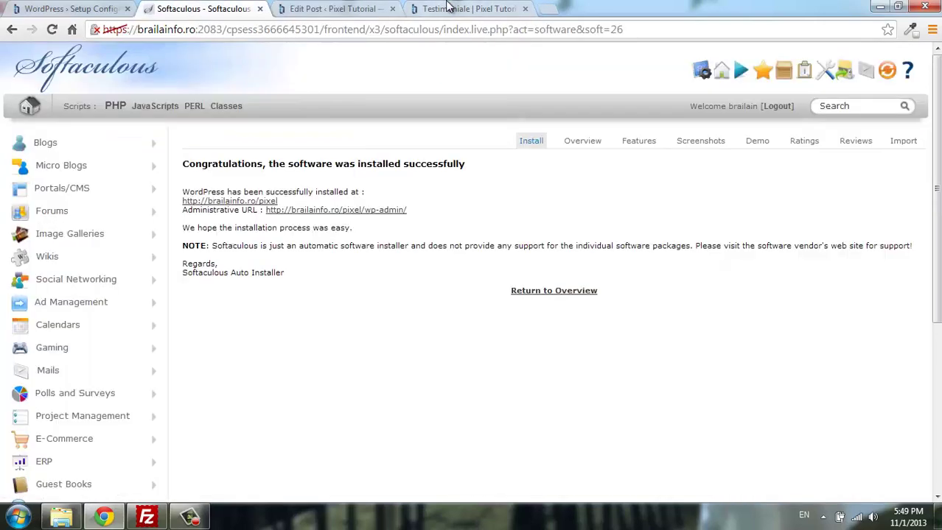
click(448, 5)
Open the site's front page (Prima pagina) and scroll to the new post.
click(151, 235)
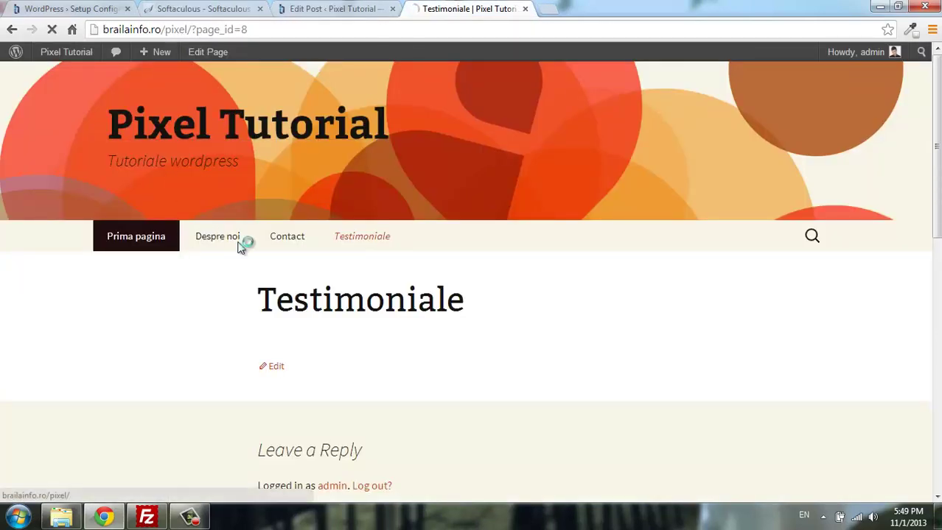
scroll(326, 182, down, 4)
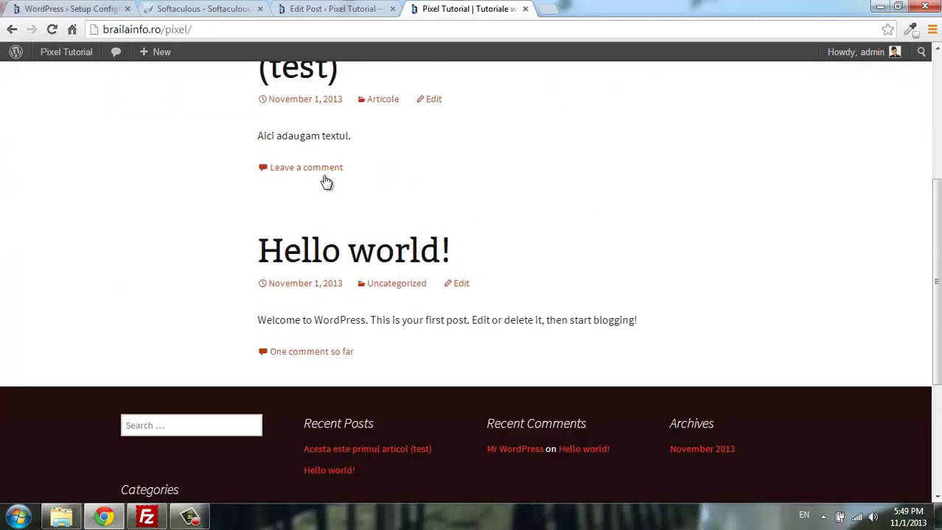
scroll(399, 309, up, 5)
scroll(336, 352, down, 2)
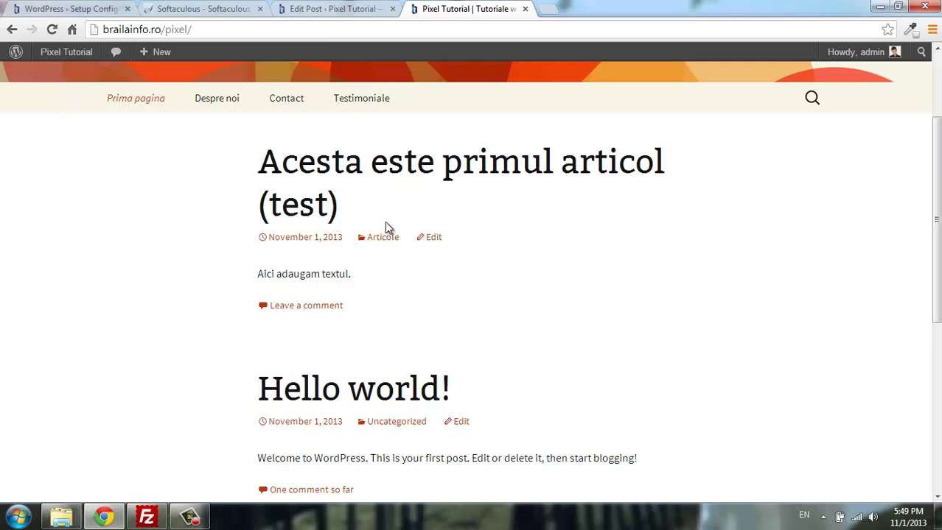
View the Articole category archive listing the post, then return to the front page.
click(368, 237)
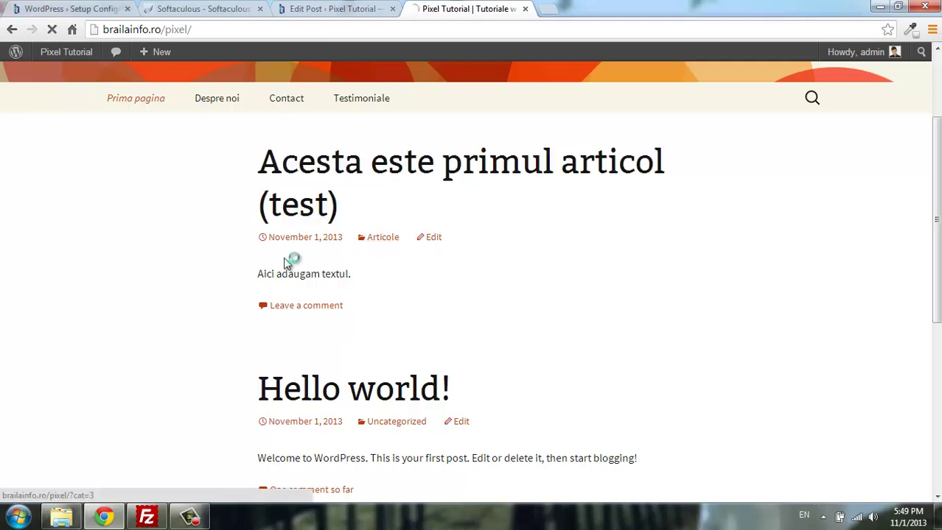
scroll(388, 173, down, 5)
scroll(455, 126, up, 2)
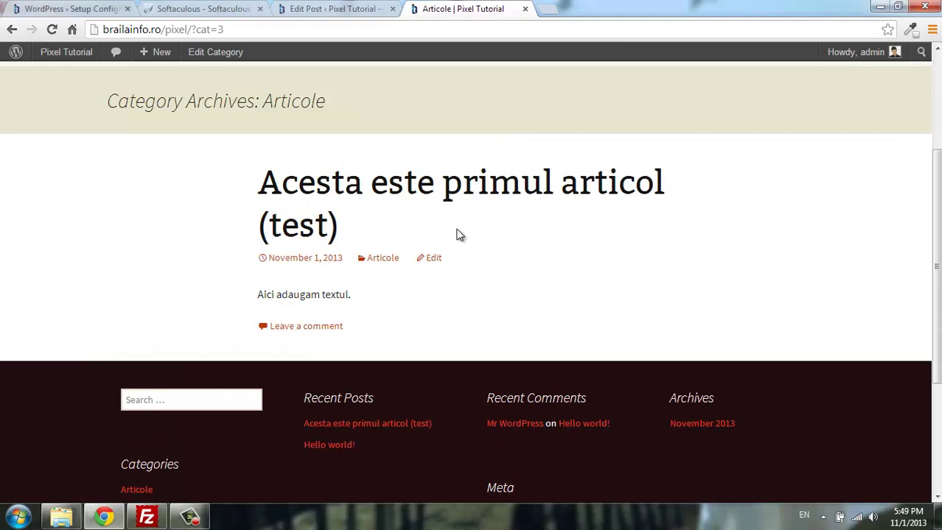
scroll(463, 214, down, 2)
scroll(466, 216, up, 4)
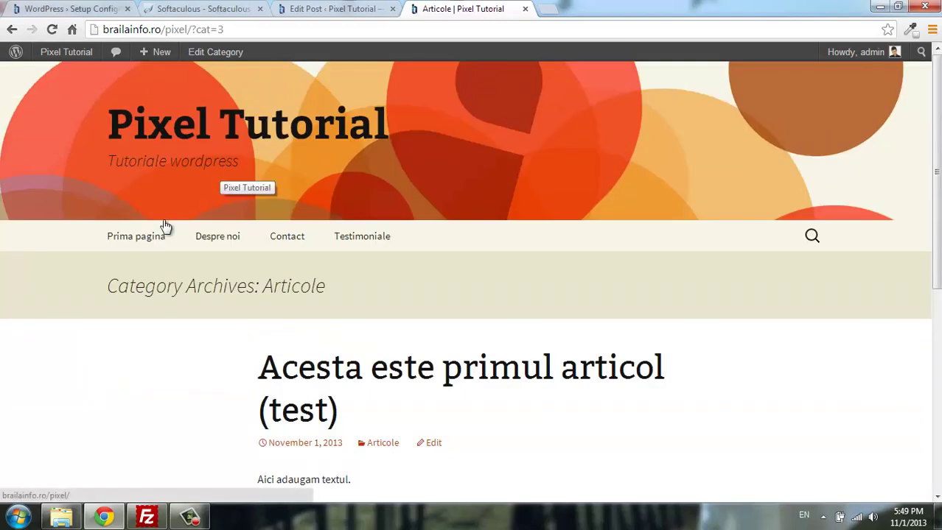
click(158, 235)
Compare the Edit Post tab with the Pixel Tutorial home page, ending on Edit Post.
click(357, 8)
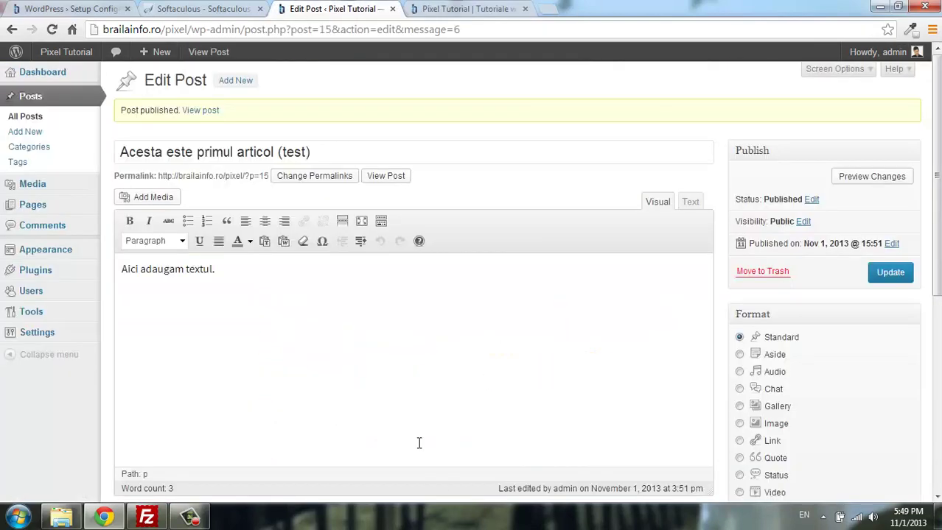
click(488, 8)
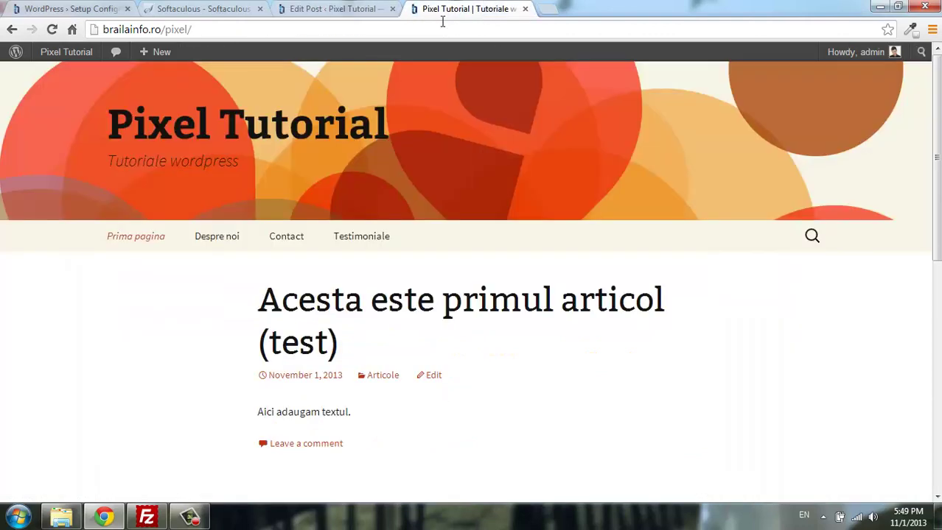
click(358, 7)
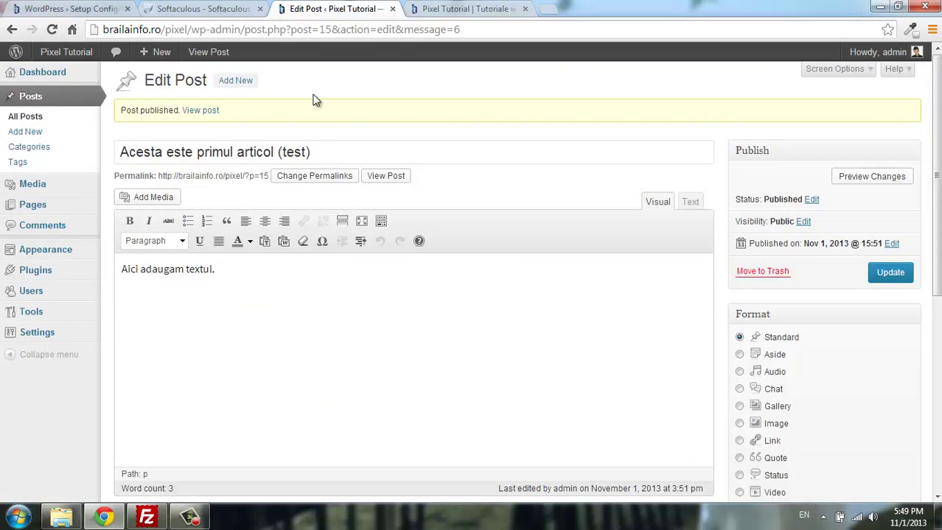
scroll(580, 102, down, 5)
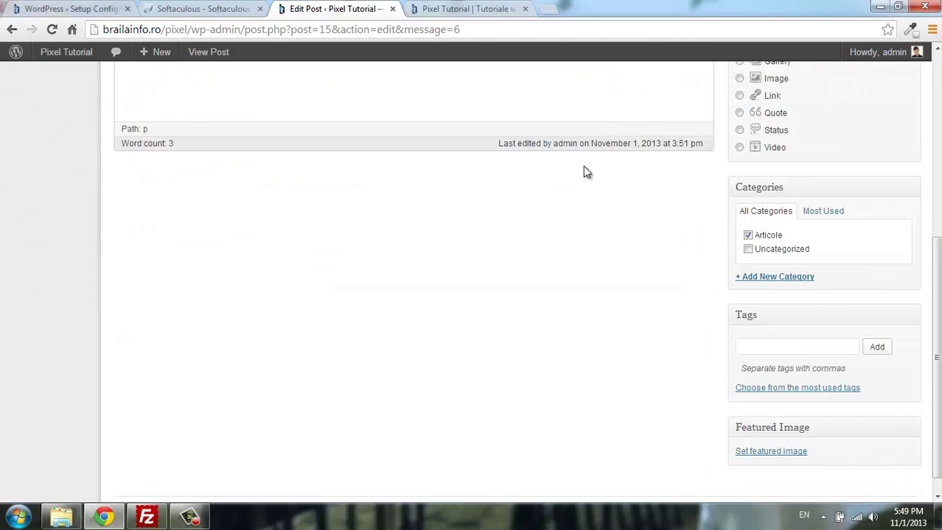
scroll(584, 173, up, 2)
scroll(605, 139, up, 3)
click(466, 8)
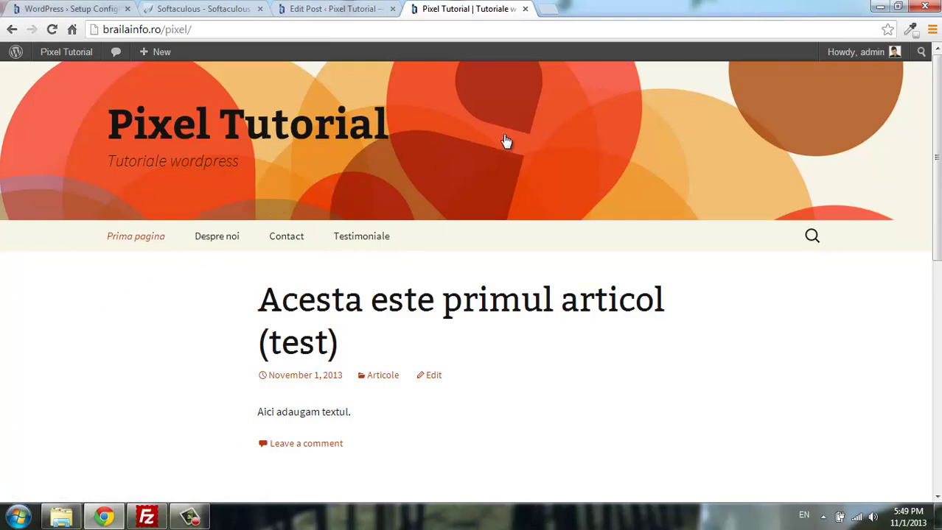
click(332, 8)
click(477, 8)
click(325, 10)
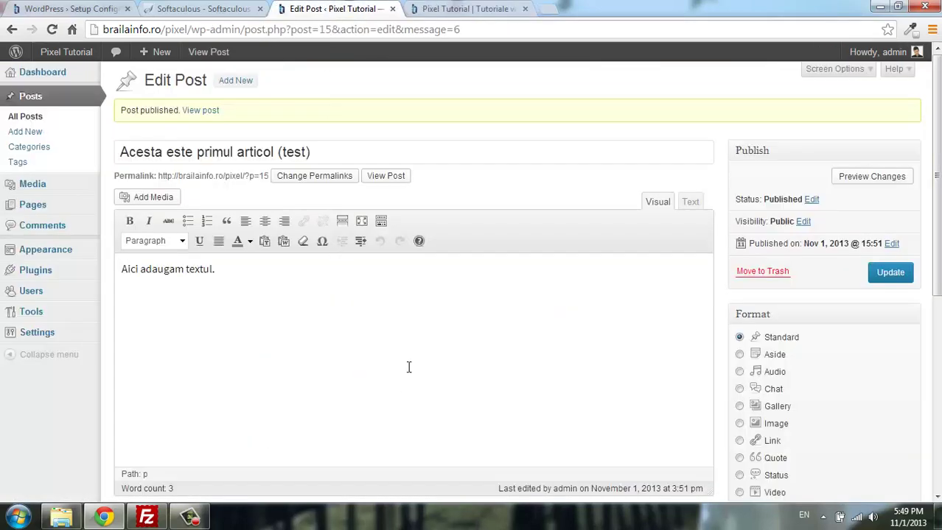